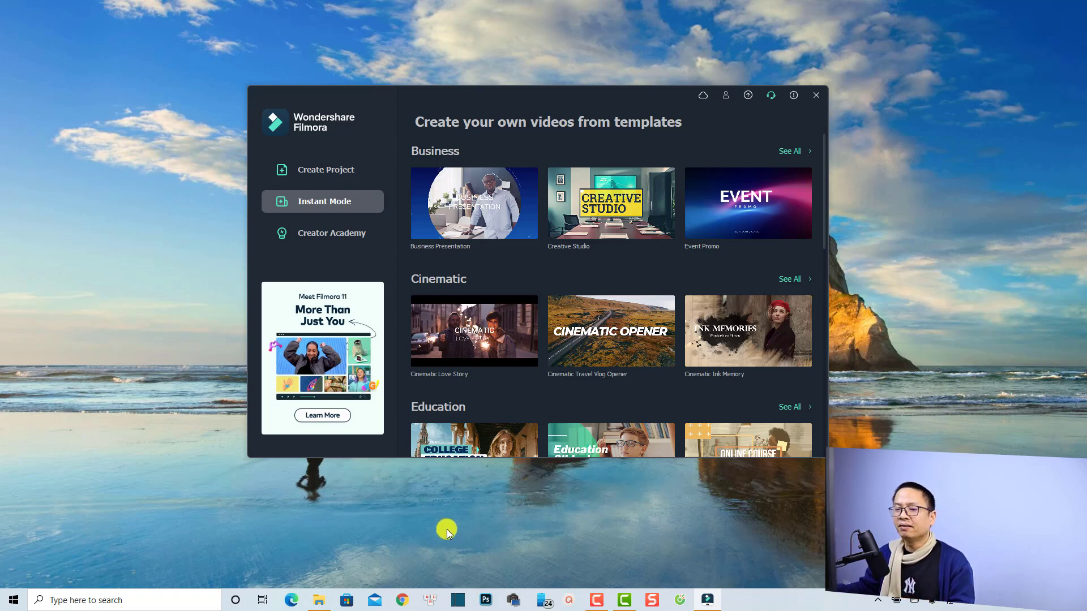
{"action": "left_click", "coordinate": [318, 599]}
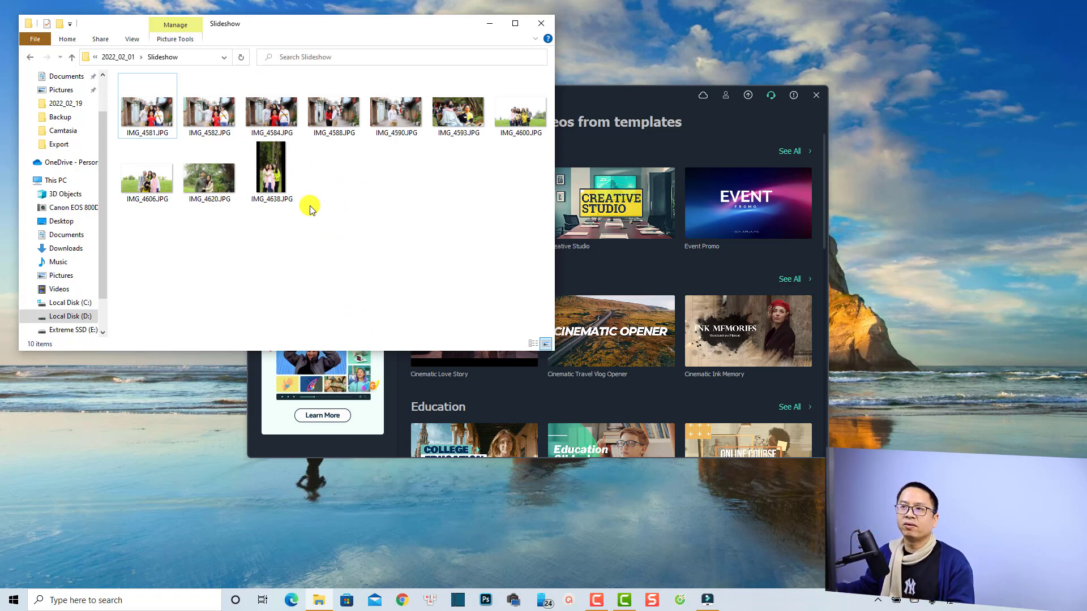
{"action": "left_click_drag", "start_coordinate": [497, 213], "coordinate": [137, 108]}
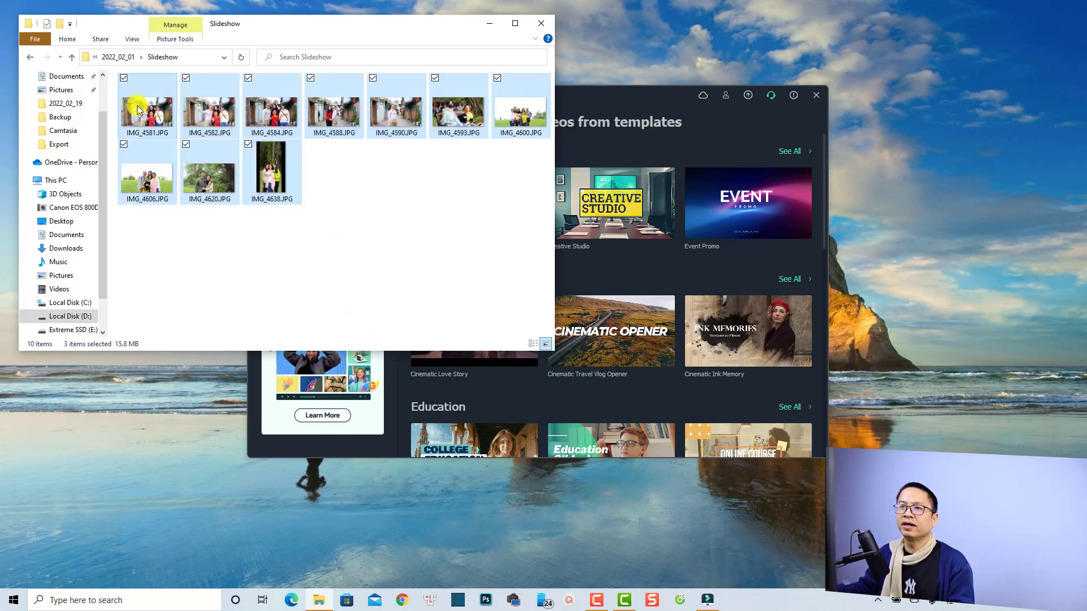
{"action": "left_click", "coordinate": [490, 24]}
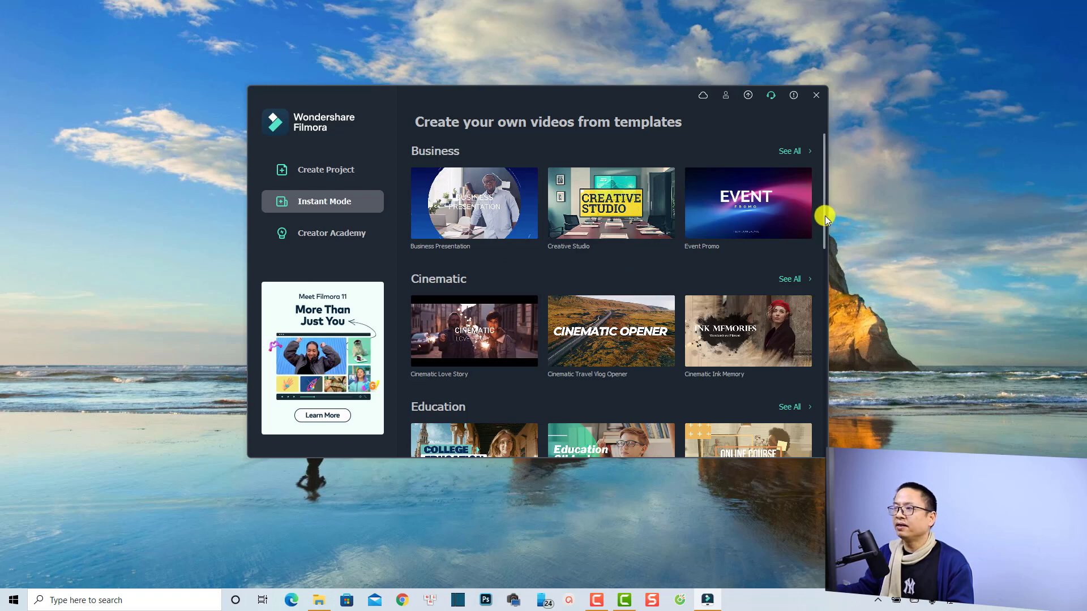
- Preview the Cinematic Ink Memory template and start a new slideshow project from it
{"action": "left_click_drag", "start_coordinate": [824, 215], "coordinate": [804, 395]}
{"action": "scroll", "coordinate": [803, 407], "scroll_direction": "down", "scroll_amount": 3}
{"action": "scroll", "coordinate": [801, 420], "scroll_direction": "up", "scroll_amount": 2}
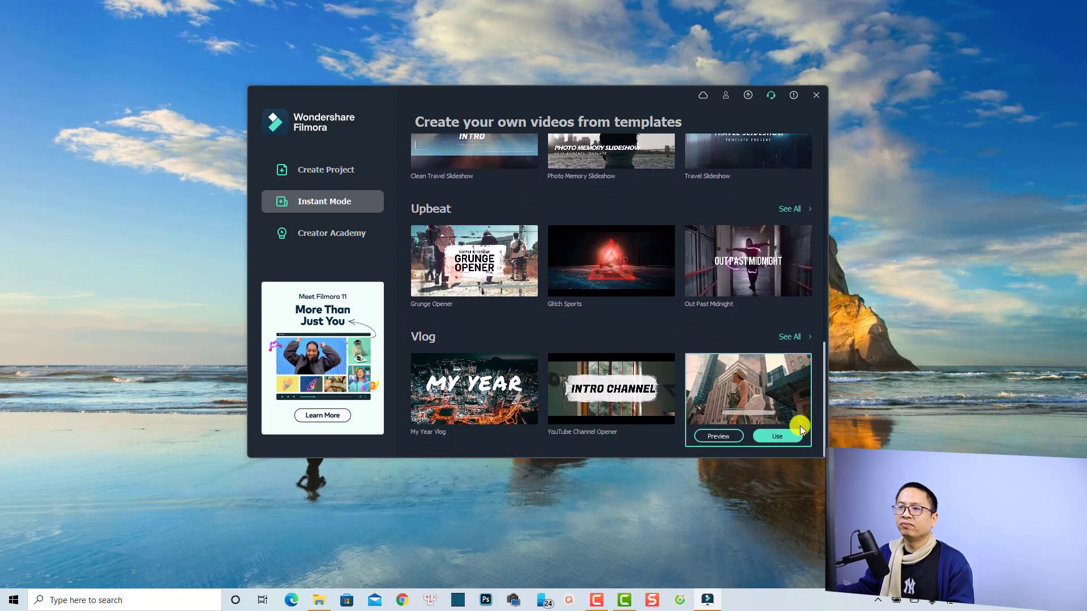
{"action": "scroll", "coordinate": [800, 402], "scroll_direction": "up", "scroll_amount": 5}
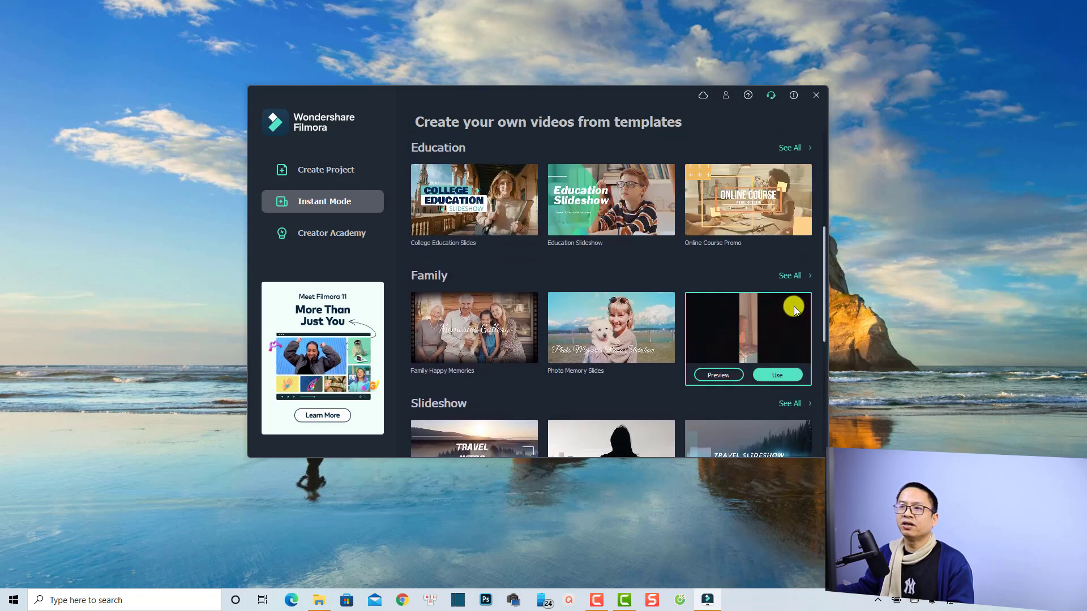
{"action": "scroll", "coordinate": [781, 260], "scroll_direction": "up", "scroll_amount": 3}
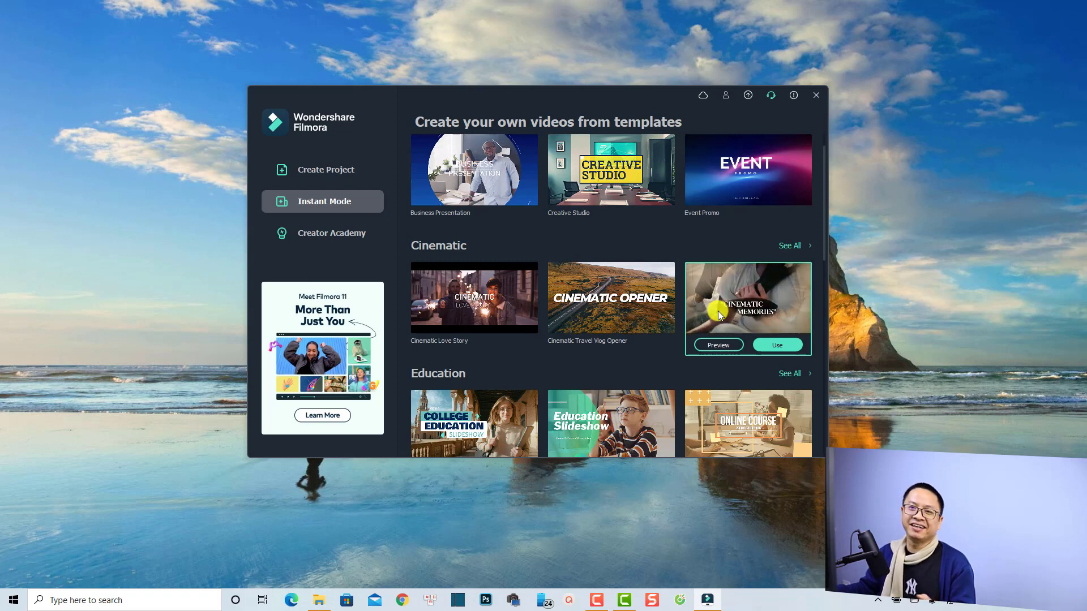
{"action": "left_click", "coordinate": [714, 344]}
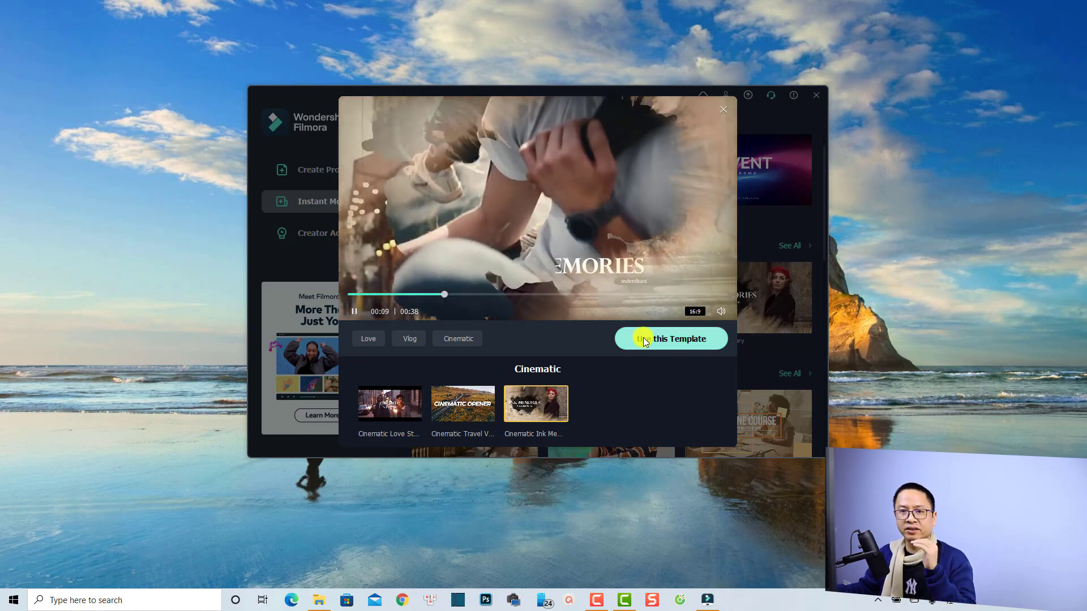
{"action": "left_click", "coordinate": [645, 339]}
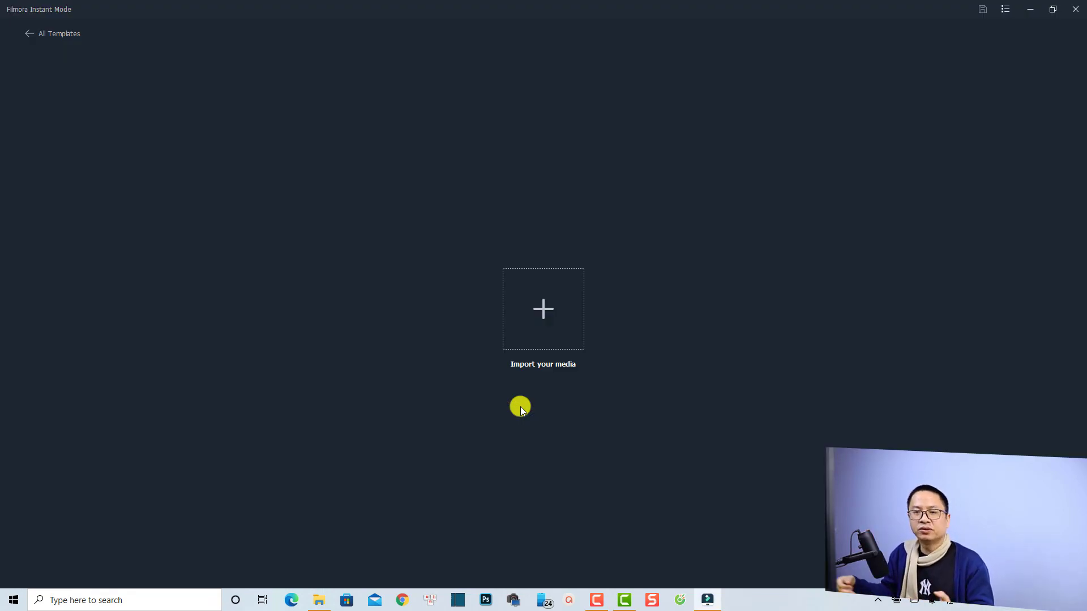
- Import all ten photos from D:\Canon 800D\2022_02_01\Slideshow into the template slots
{"action": "left_click", "coordinate": [544, 318]}
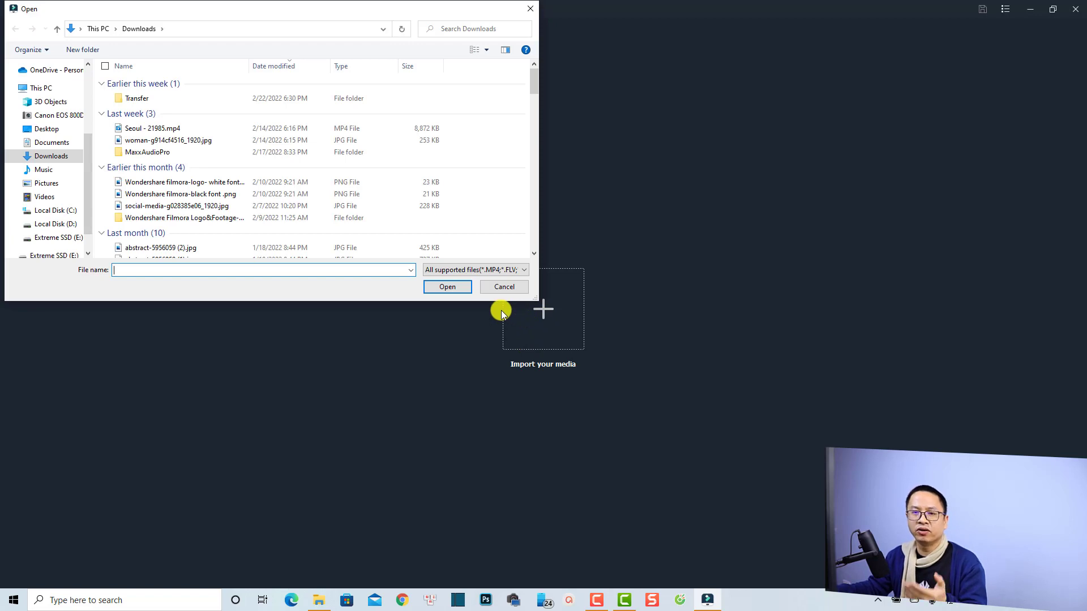
{"action": "left_click", "coordinate": [63, 224]}
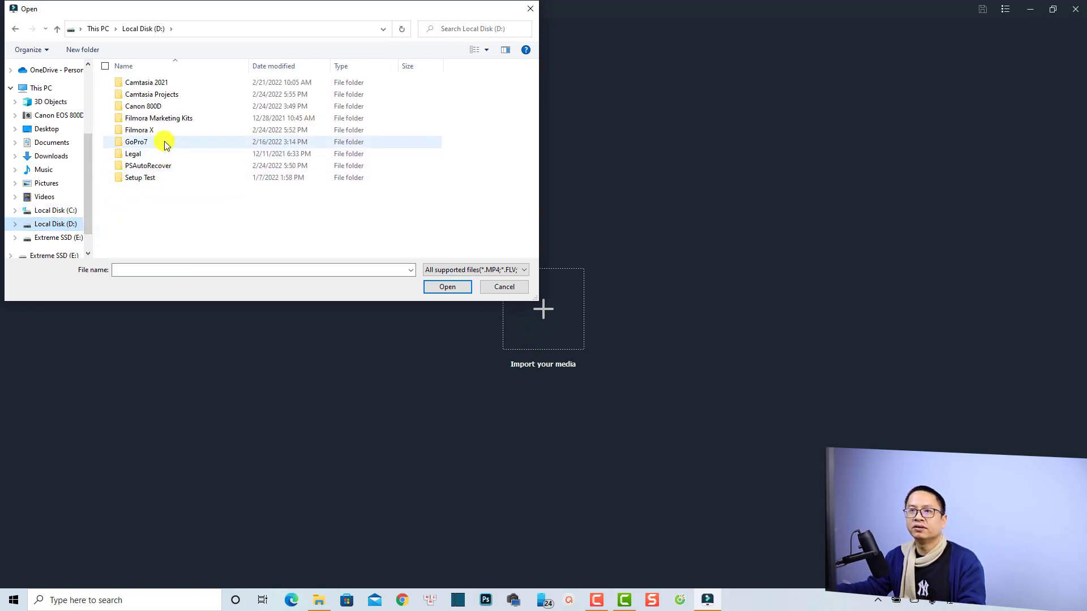
{"action": "double_click", "coordinate": [151, 104]}
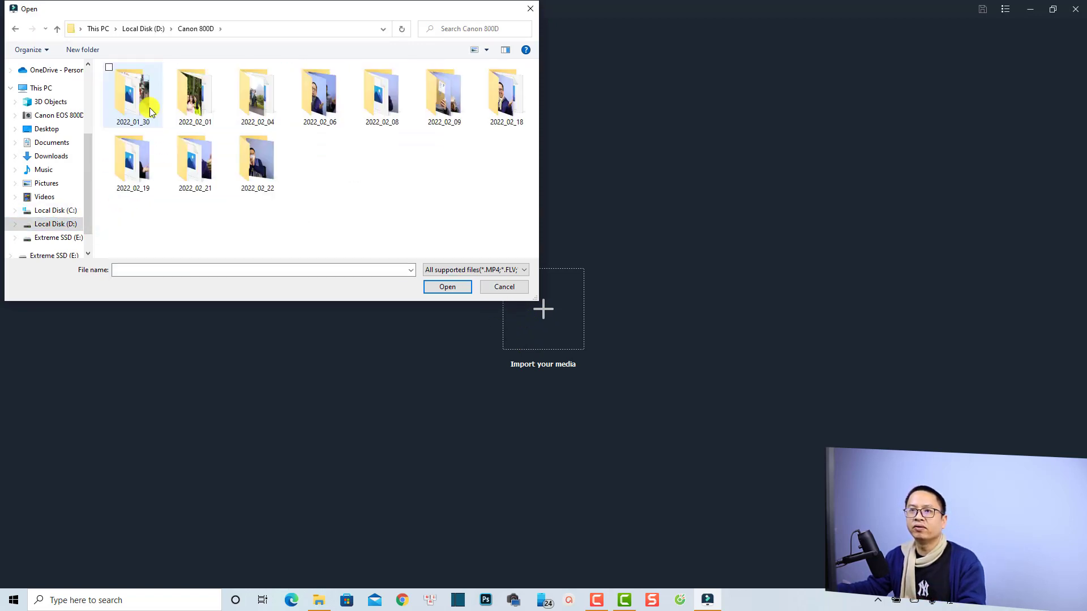
{"action": "double_click", "coordinate": [196, 106]}
{"action": "double_click", "coordinate": [126, 106]}
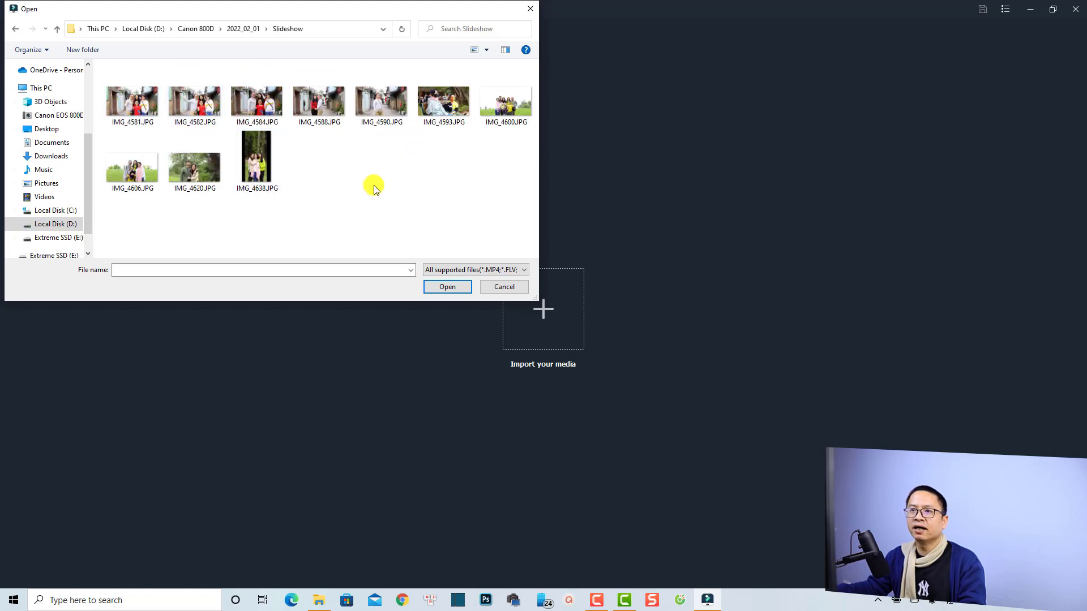
{"action": "left_click_drag", "start_coordinate": [497, 219], "coordinate": [134, 90]}
{"action": "left_click", "coordinate": [446, 288]}
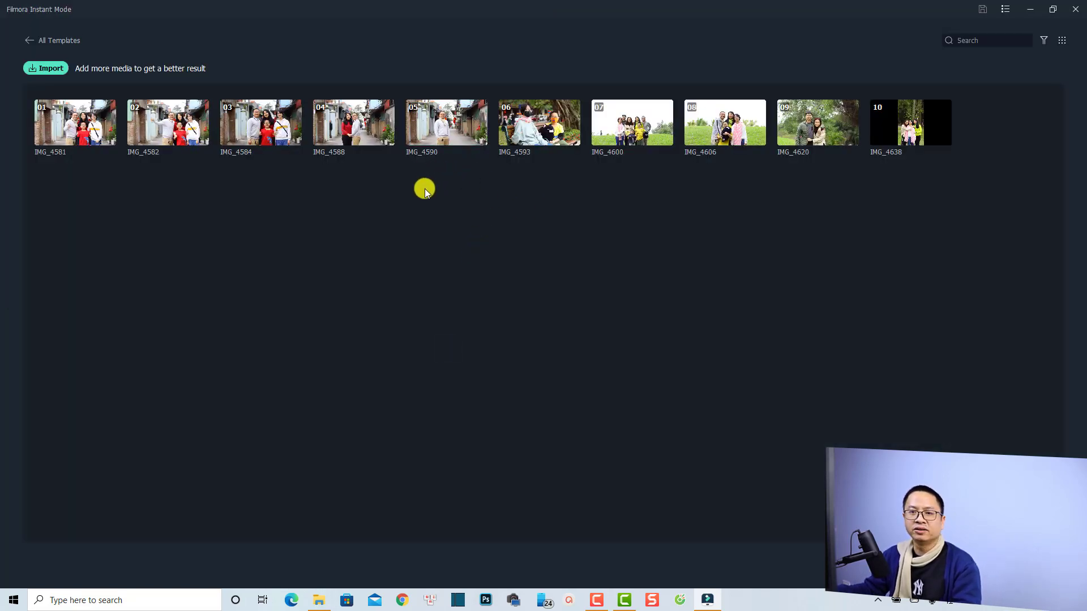
{"action": "right_click", "coordinate": [428, 133]}
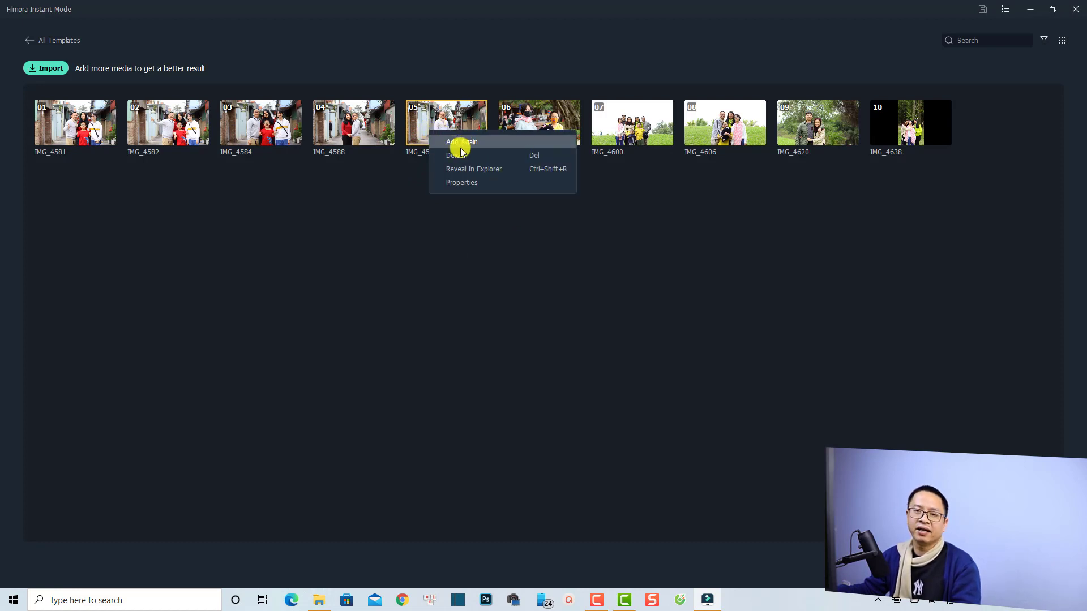
{"action": "left_click", "coordinate": [461, 181]}
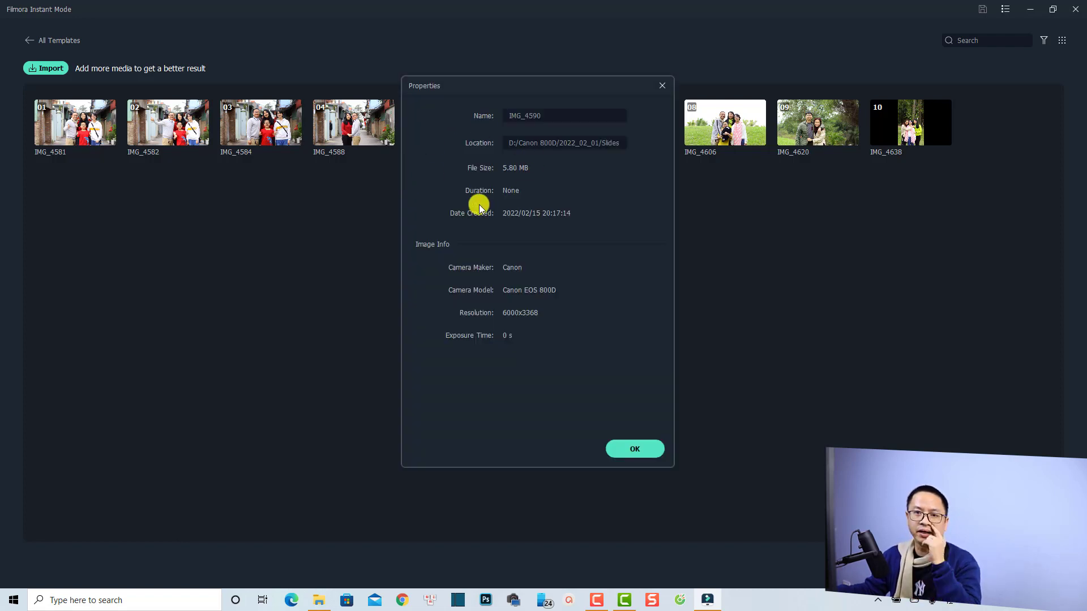
{"action": "left_click", "coordinate": [660, 86]}
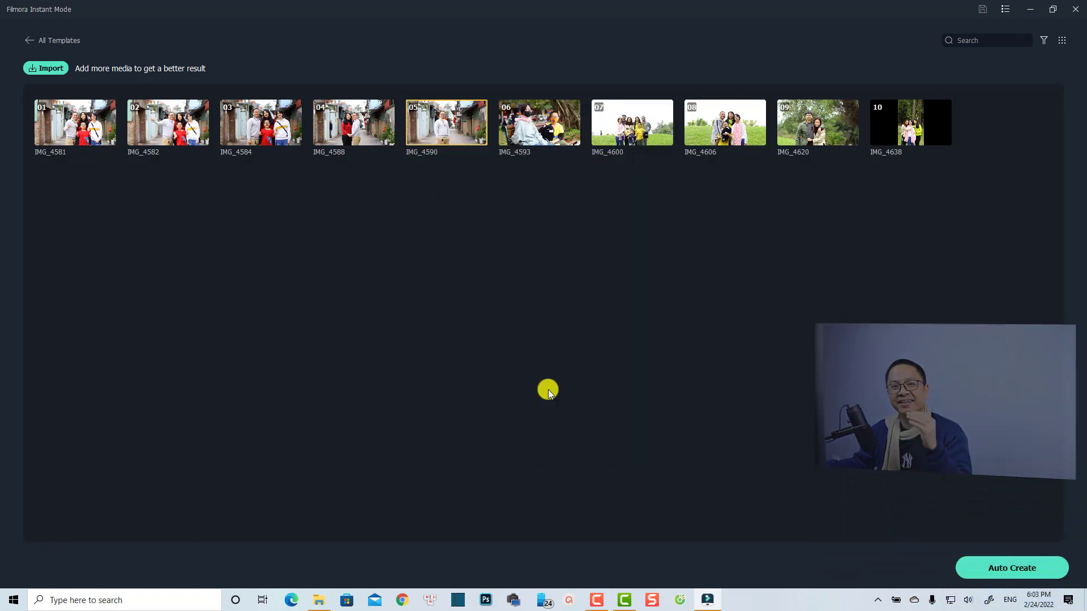
- Auto-create the slideshow from the imported photos and scrub the preview from the start
{"action": "left_click", "coordinate": [999, 570]}
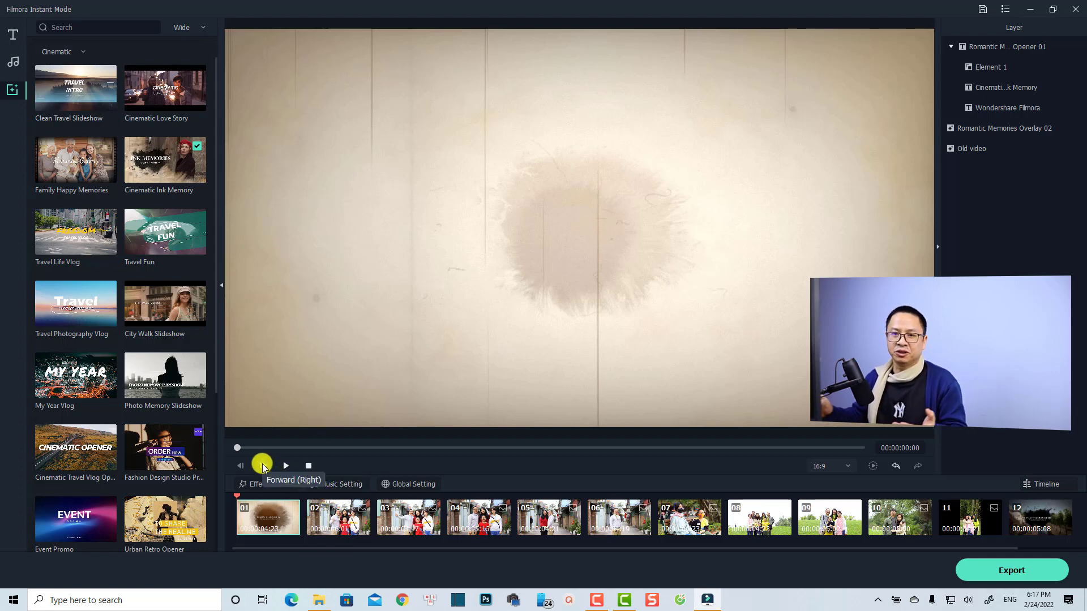
{"action": "left_click", "coordinate": [240, 447]}
{"action": "left_click_drag", "start_coordinate": [240, 448], "coordinate": [524, 523]}
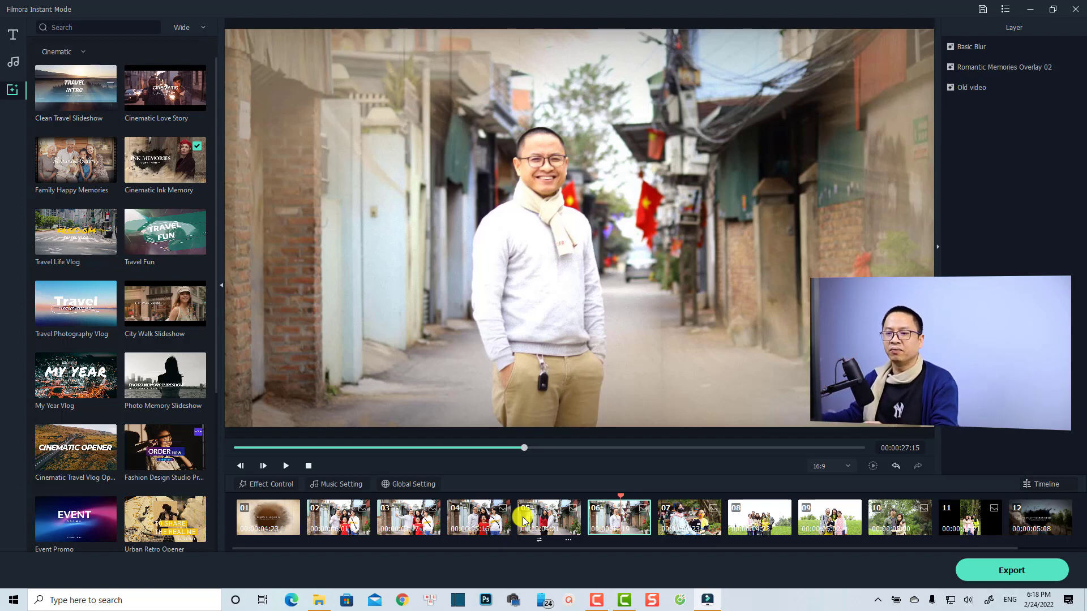
- Play opening clip 01 and select its CINEMATIC INK MEMORY title in the preview
{"action": "left_click", "coordinate": [272, 516]}
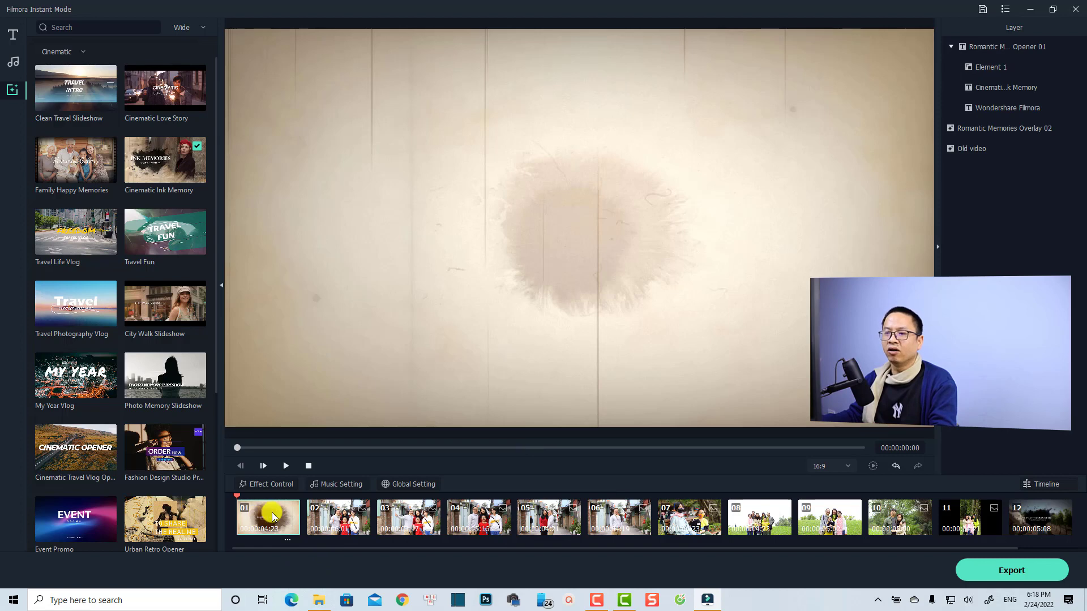
{"action": "key", "text": "space"}
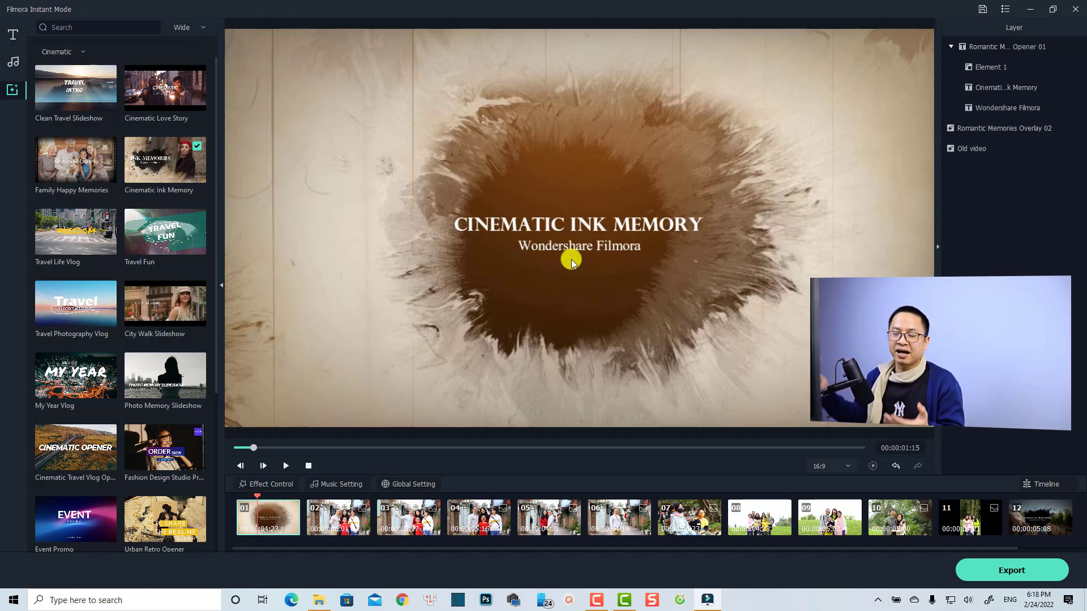
{"action": "left_click", "coordinate": [576, 220]}
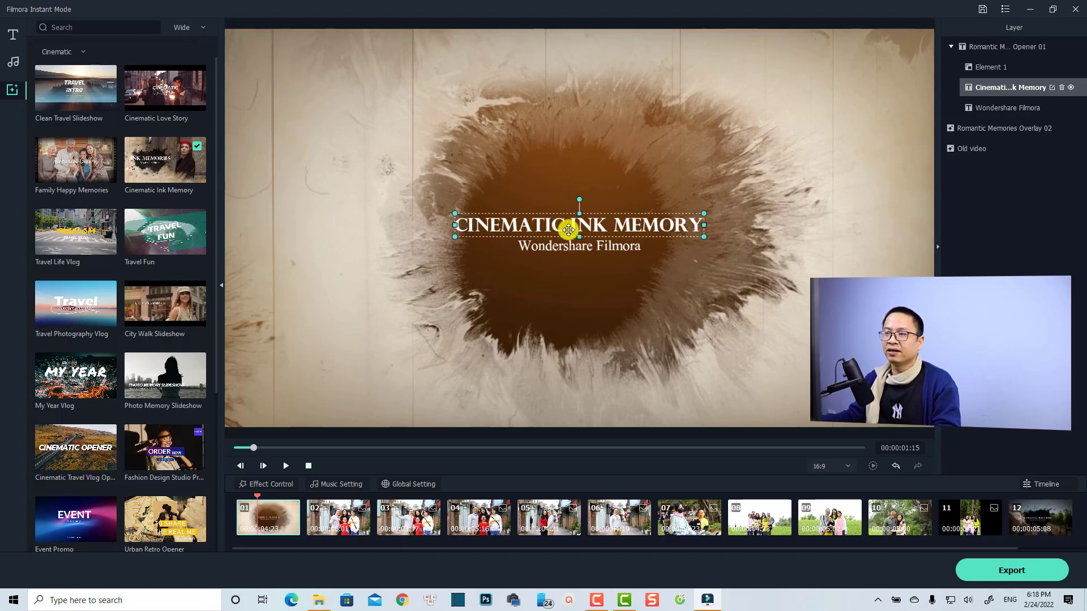
- Replace CINEMATIC INK MEMORY with the creator's name and the Wondershare Filmora subtitle with 'Family Time'
{"action": "double_click", "coordinate": [568, 229]}
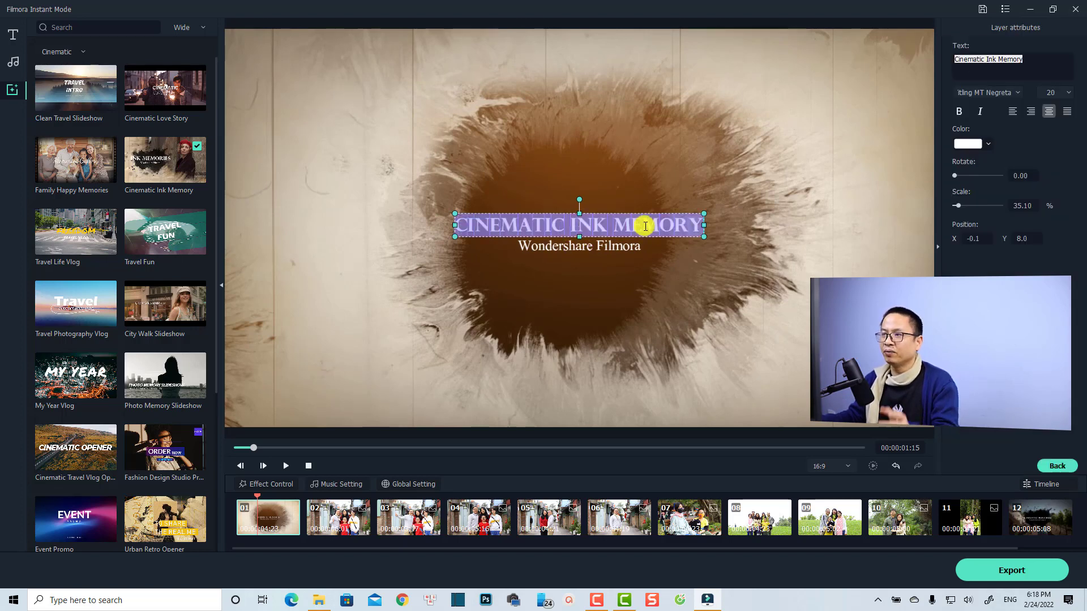
{"action": "type", "text": "Ja"}
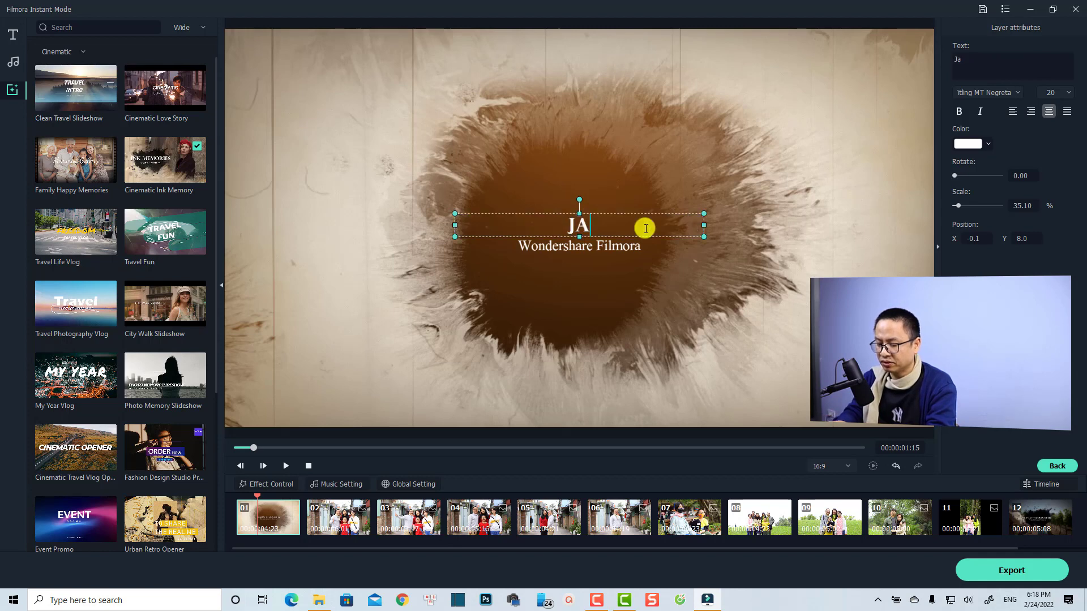
{"action": "type", "text": "cky Nguyen"}
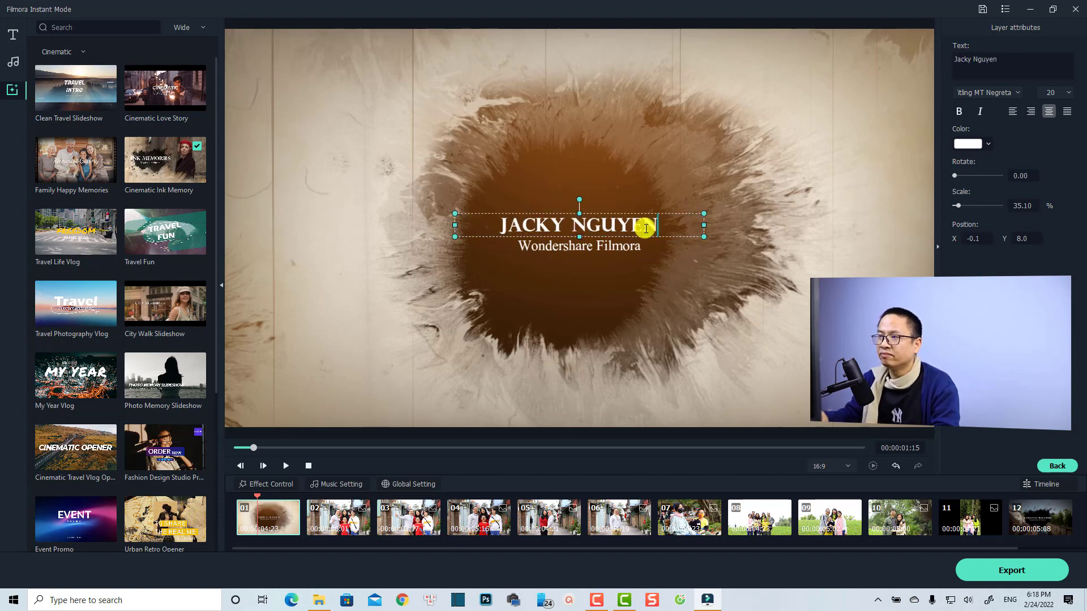
{"action": "left_click", "coordinate": [622, 248]}
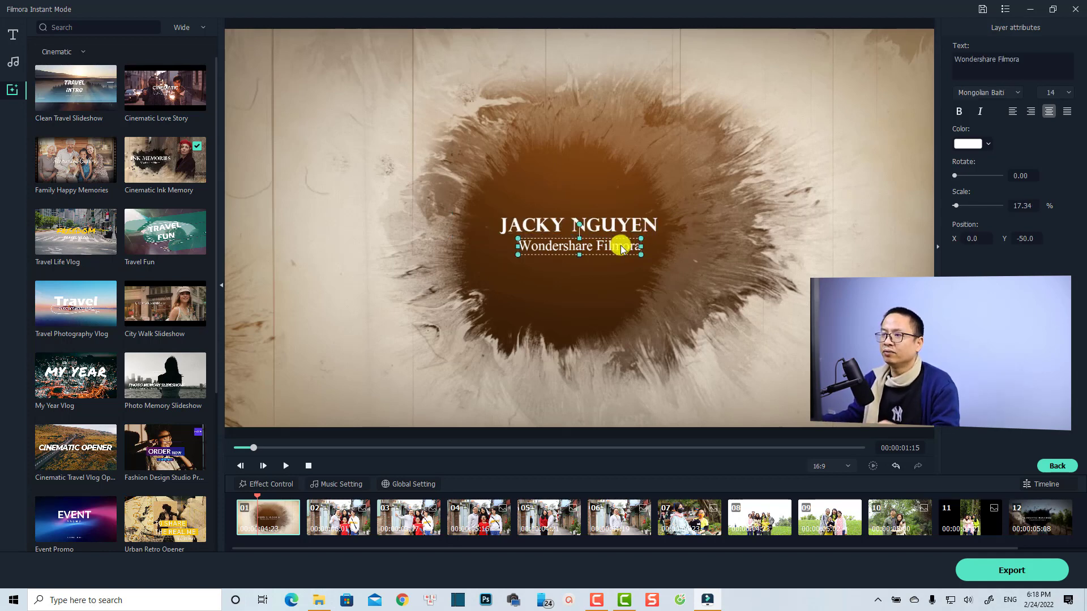
{"action": "double_click", "coordinate": [621, 247]}
{"action": "type", "text": "F"}
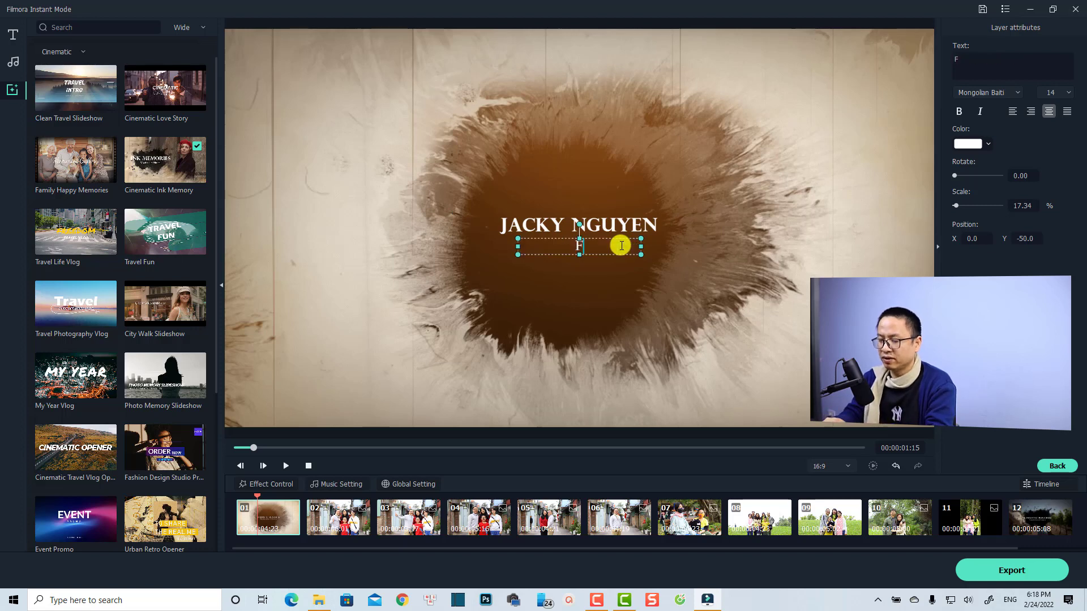
{"action": "type", "text": "amily Time"}
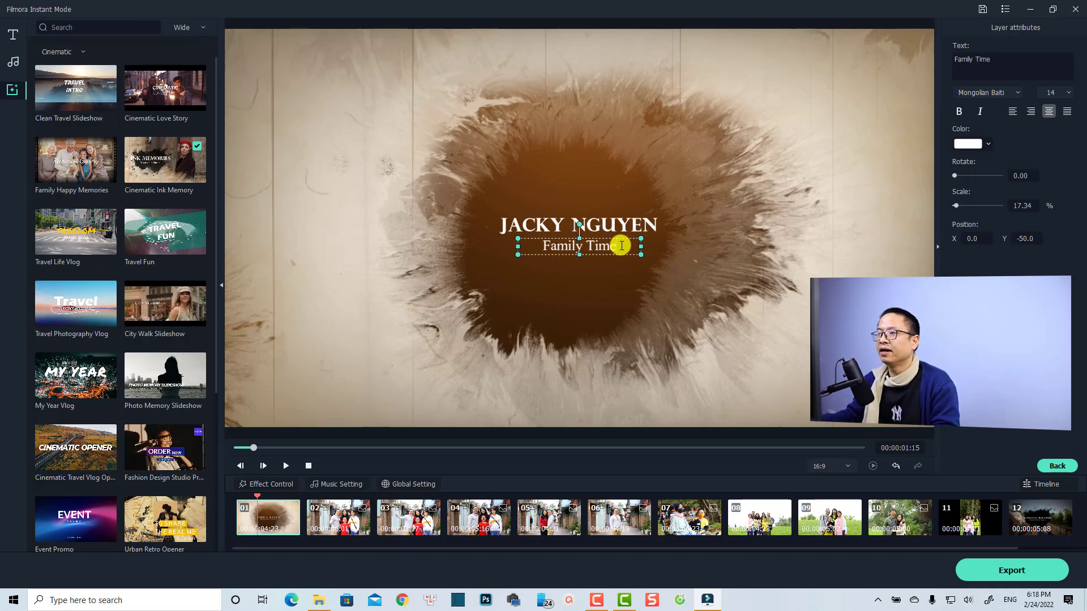
{"action": "left_click", "coordinate": [651, 281]}
{"action": "left_click", "coordinate": [573, 246]}
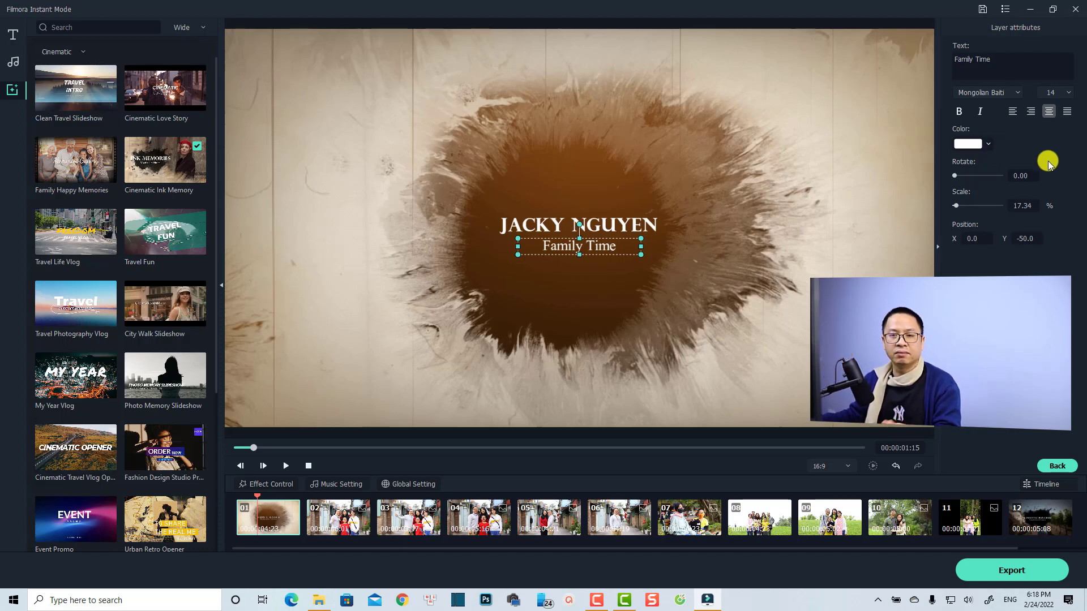
{"action": "left_click", "coordinate": [338, 518]}
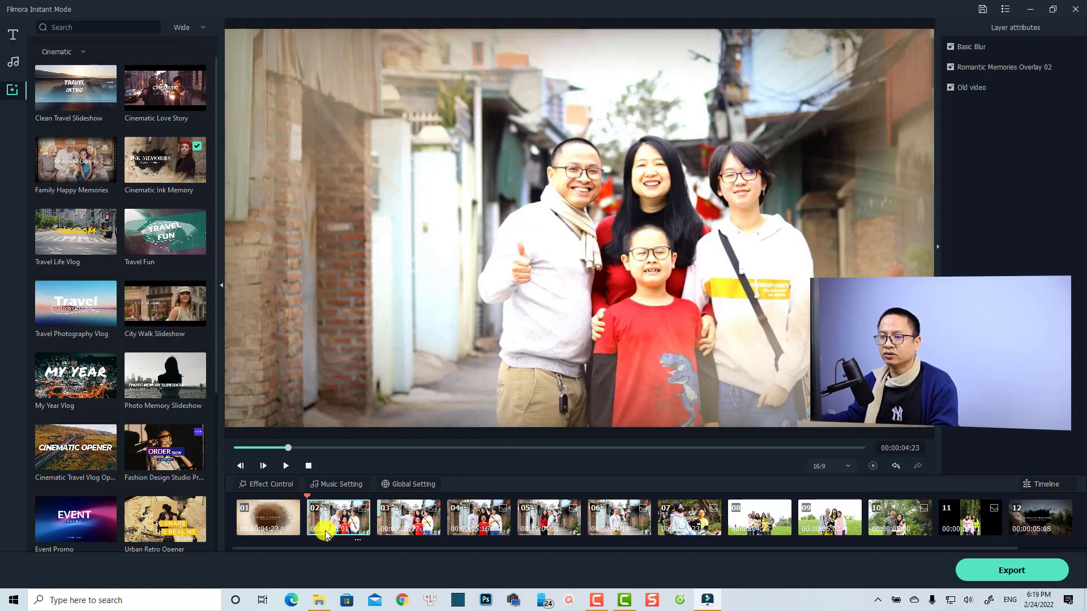
- Select clip 02's Basic Blur layer and open its settings
{"action": "left_click", "coordinate": [991, 89]}
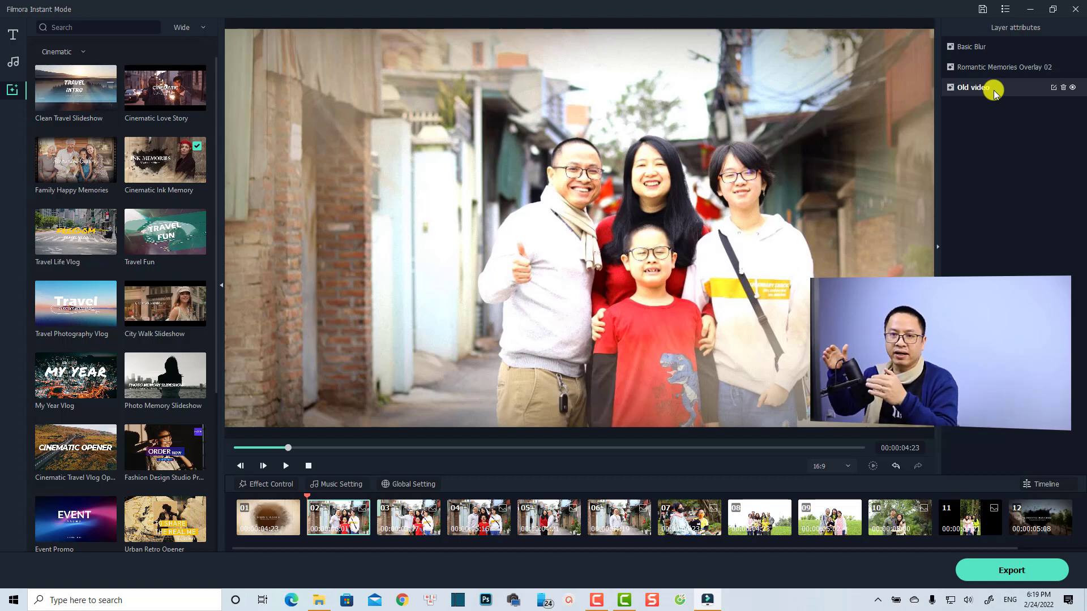
{"action": "left_click", "coordinate": [1012, 70]}
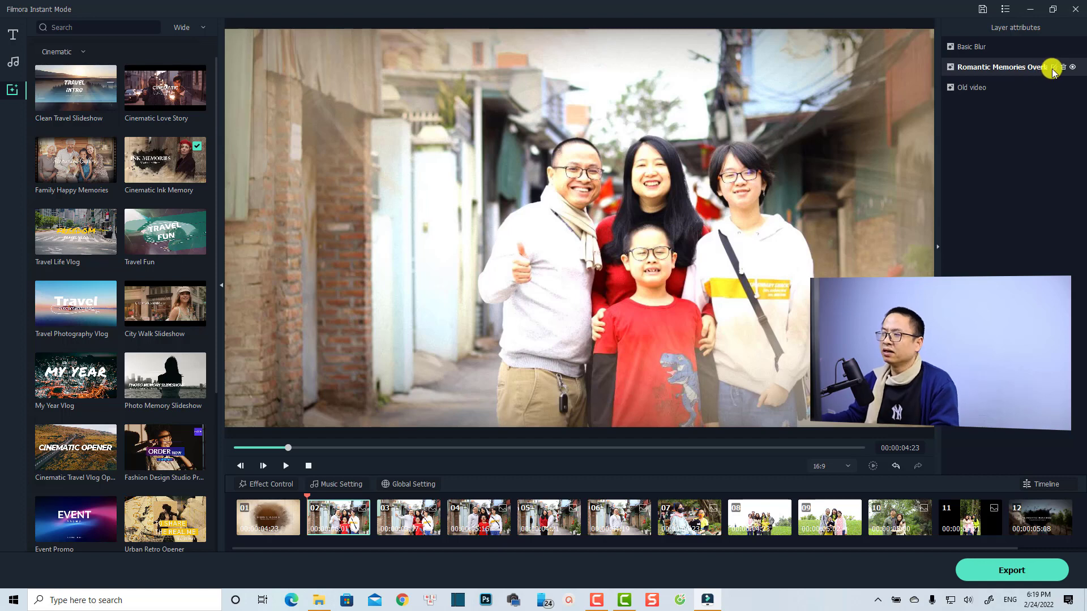
{"action": "left_click", "coordinate": [1017, 47]}
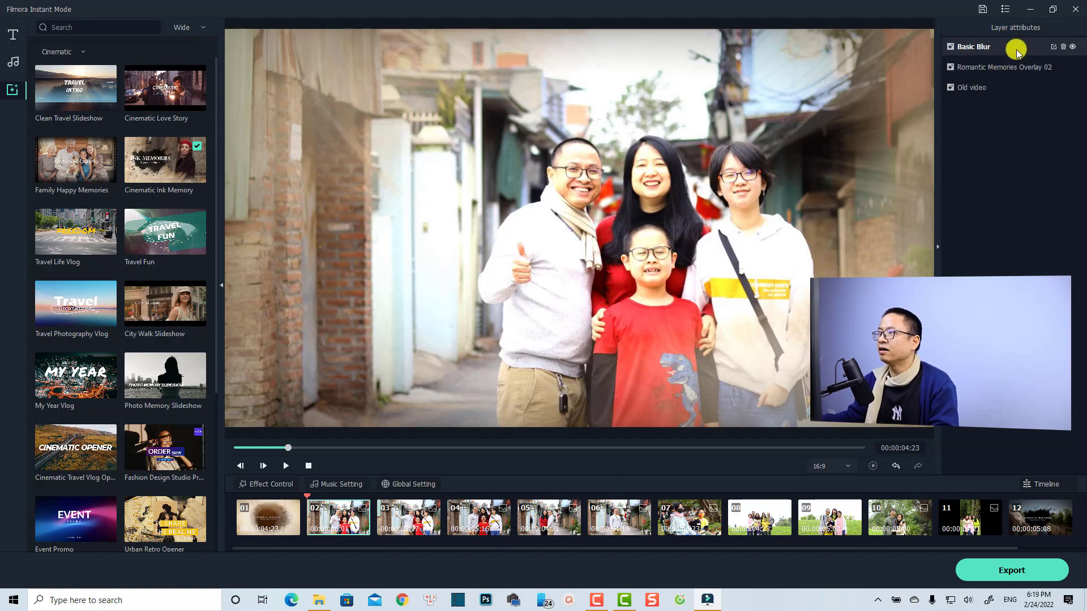
{"action": "left_click", "coordinate": [1053, 47]}
- Set Basic Blur to Source Width 0.78, Luminance 76, Feather 0.83 and Opacity 80
{"action": "left_click", "coordinate": [1002, 92]}
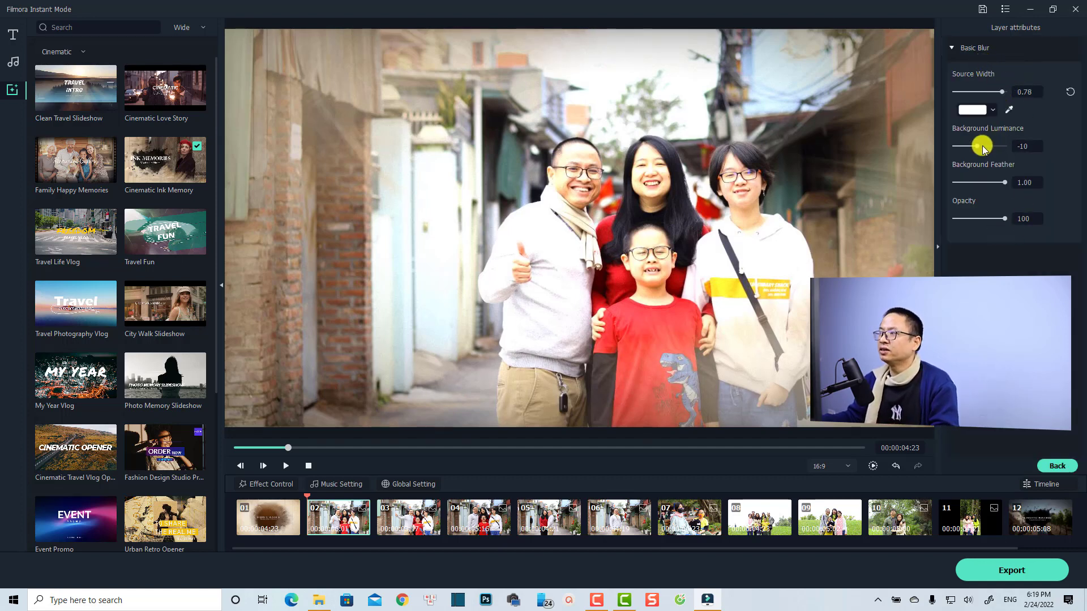
{"action": "left_click_drag", "start_coordinate": [977, 148], "coordinate": [971, 148]}
{"action": "left_click_drag", "start_coordinate": [968, 149], "coordinate": [989, 146]}
{"action": "left_click", "coordinate": [996, 182]}
{"action": "left_click_drag", "start_coordinate": [997, 186], "coordinate": [996, 219]}
{"action": "left_click", "coordinate": [994, 220]}
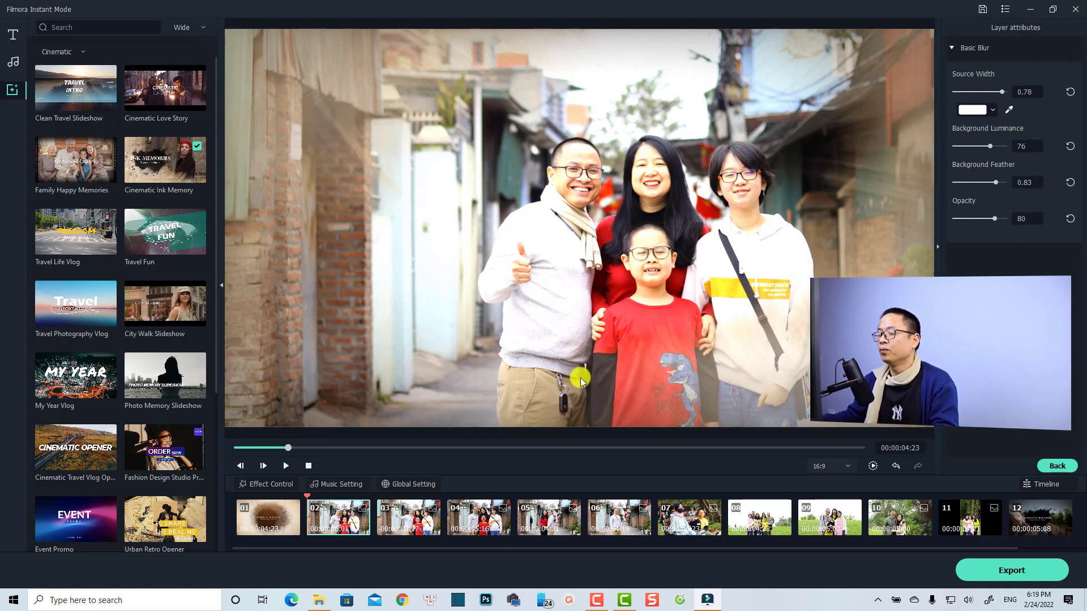
{"action": "left_click", "coordinate": [432, 518]}
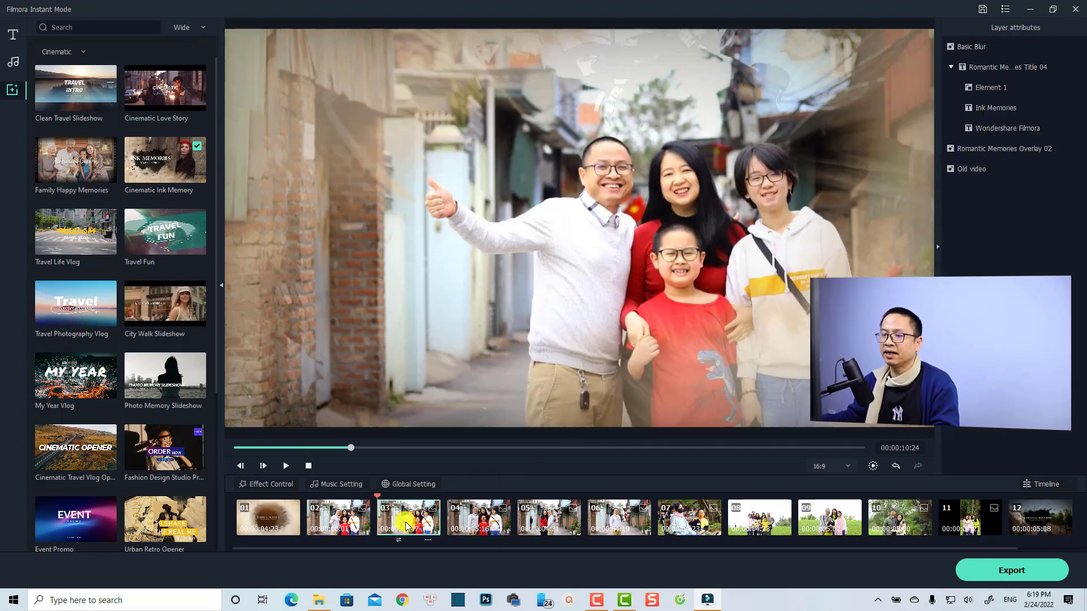
{"action": "left_click", "coordinate": [990, 89]}
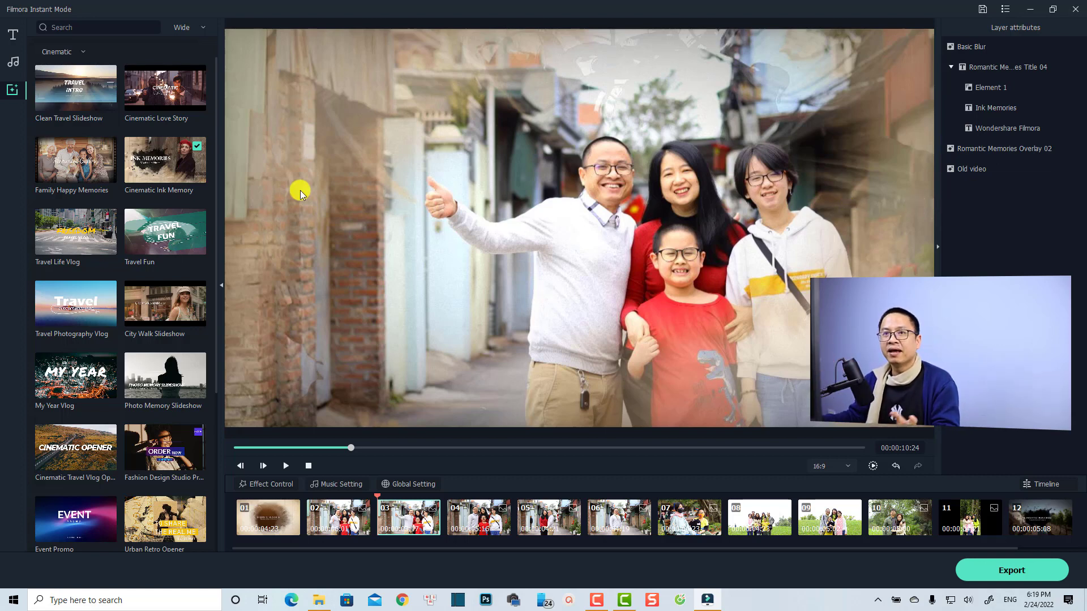
- Add the Credit 3 title from All Titles to clip 03 and play it back
{"action": "left_click", "coordinate": [14, 35]}
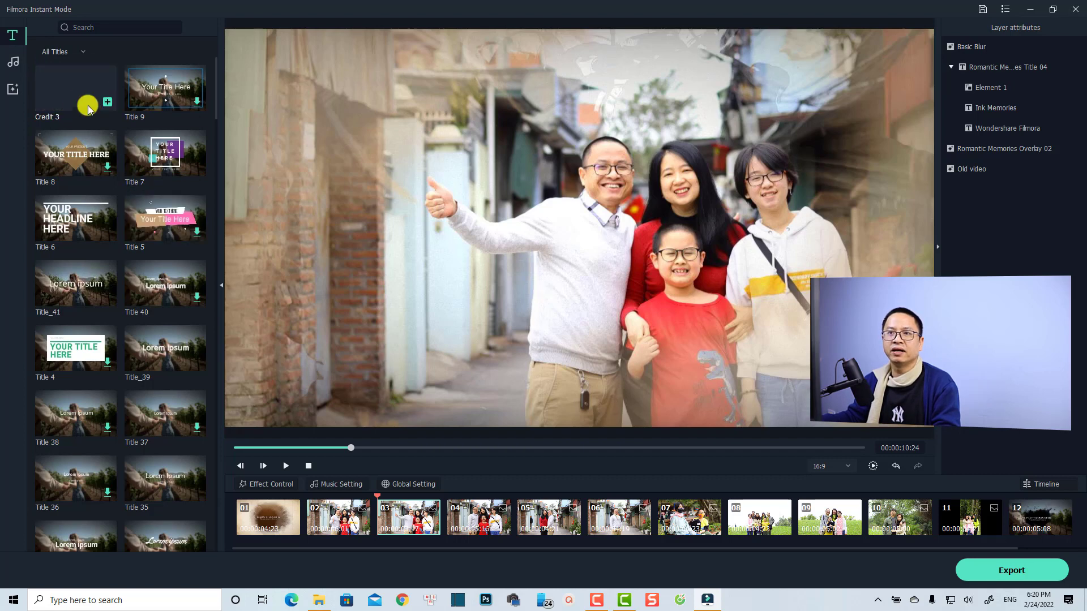
{"action": "left_click", "coordinate": [81, 103]}
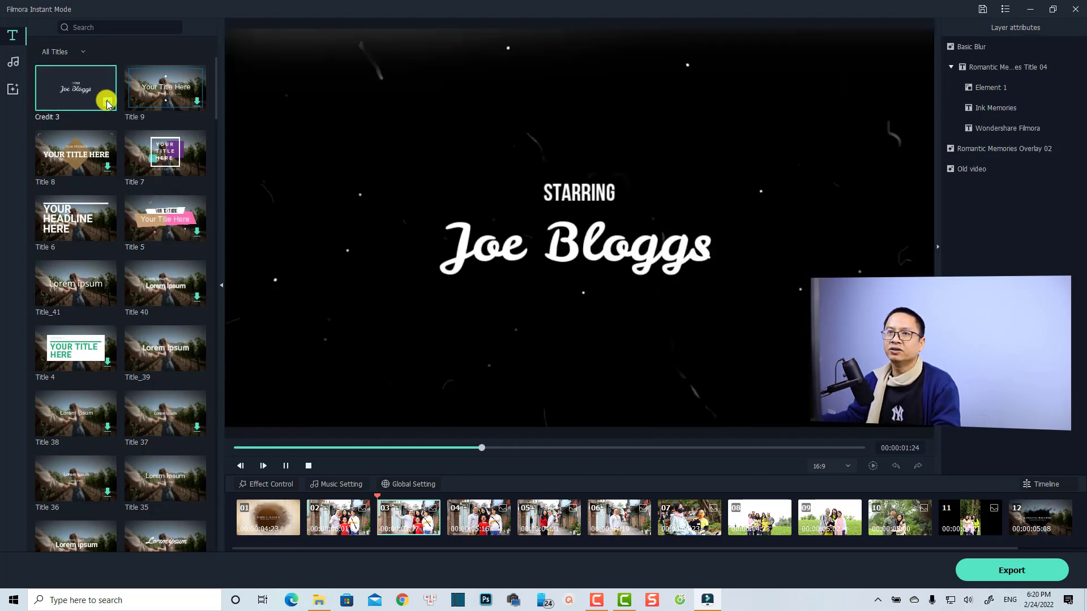
{"action": "left_click", "coordinate": [108, 103]}
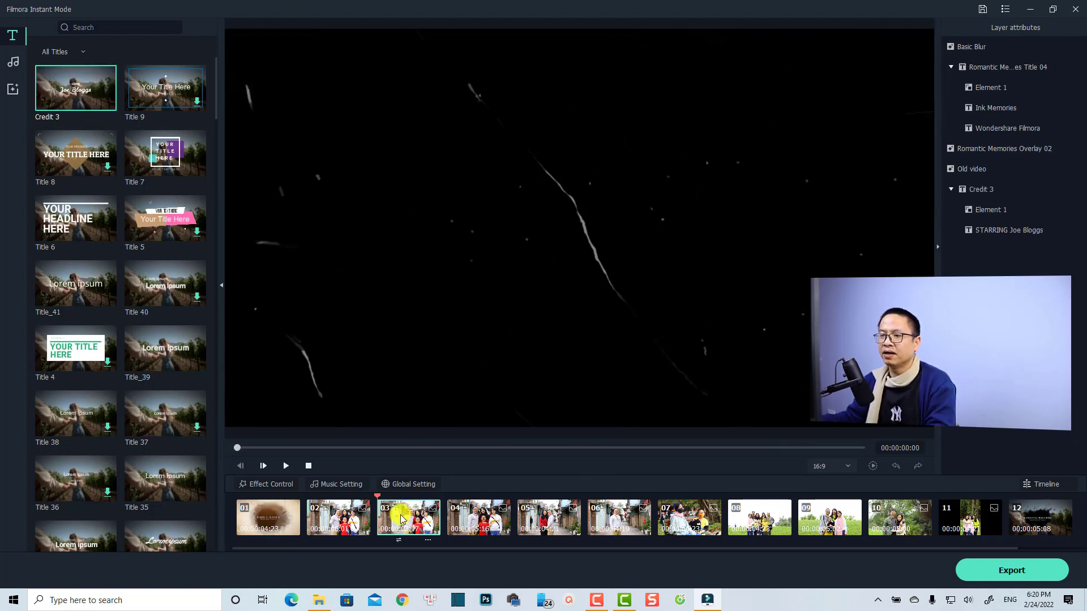
{"action": "key", "text": "space"}
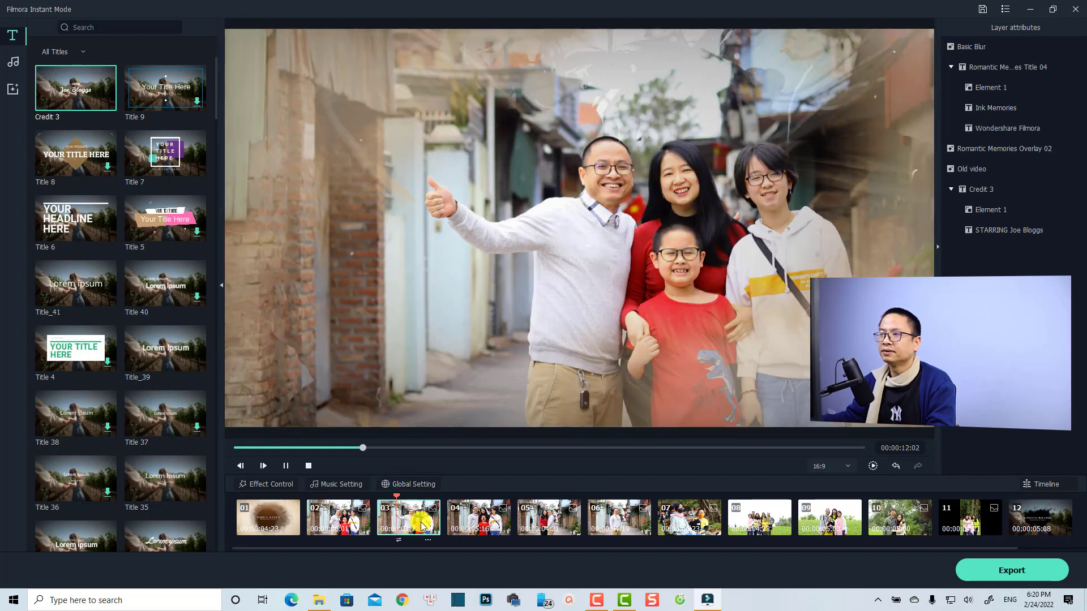
{"action": "key", "text": "space"}
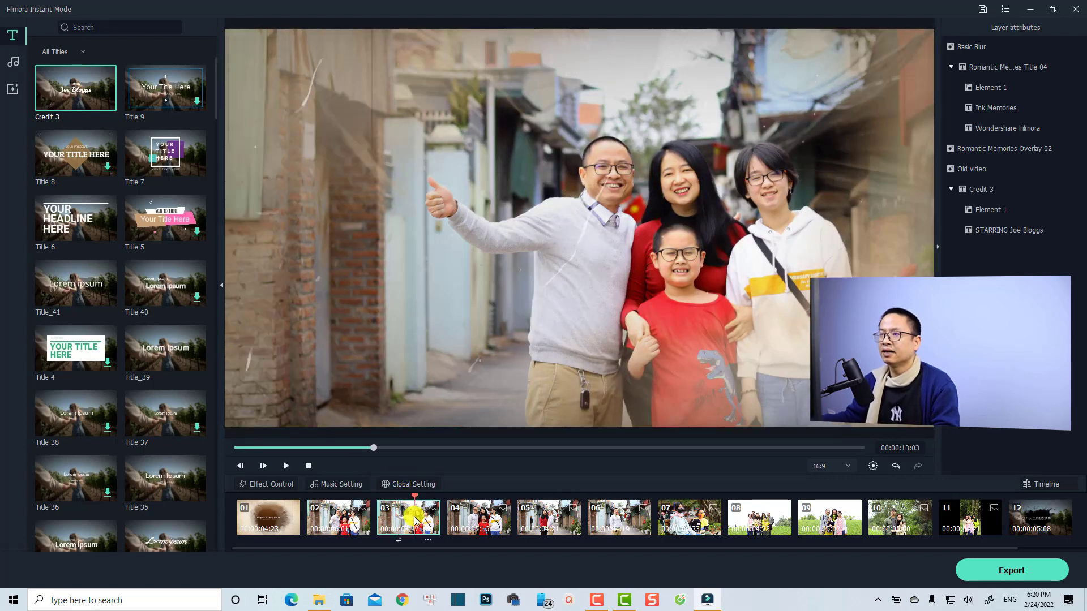
{"action": "left_click", "coordinate": [413, 517]}
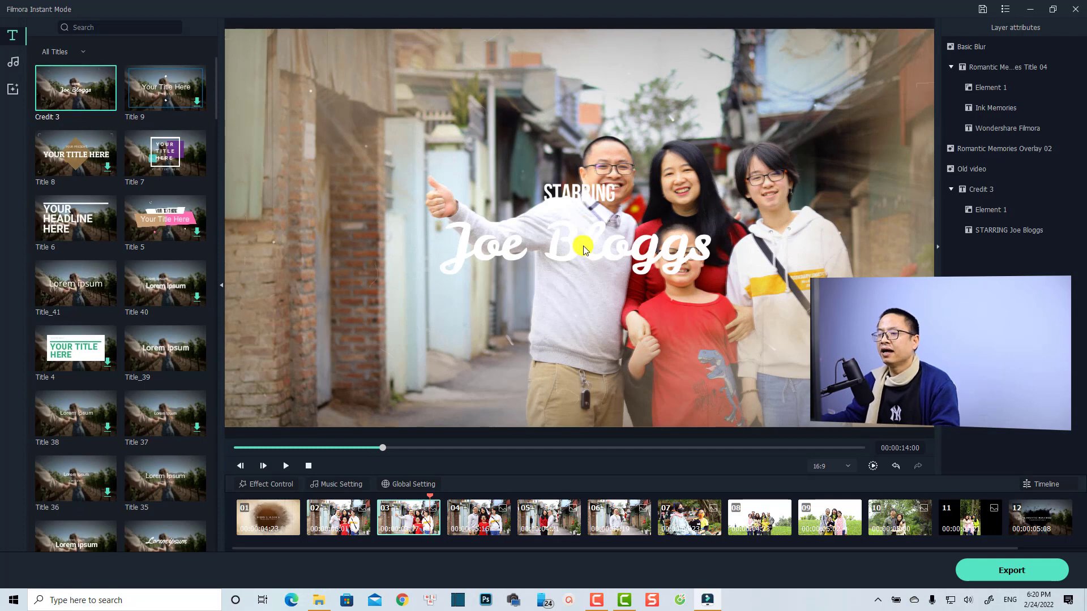
- Change the Credit 3 title text to 'My Family Member'
{"action": "left_click", "coordinate": [584, 250]}
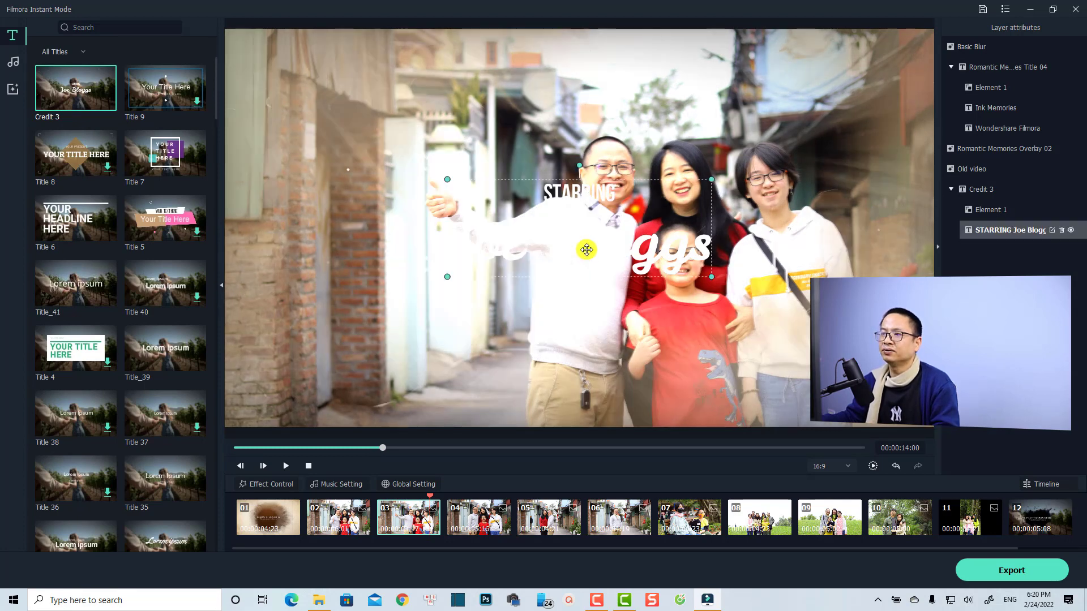
{"action": "double_click", "coordinate": [576, 253]}
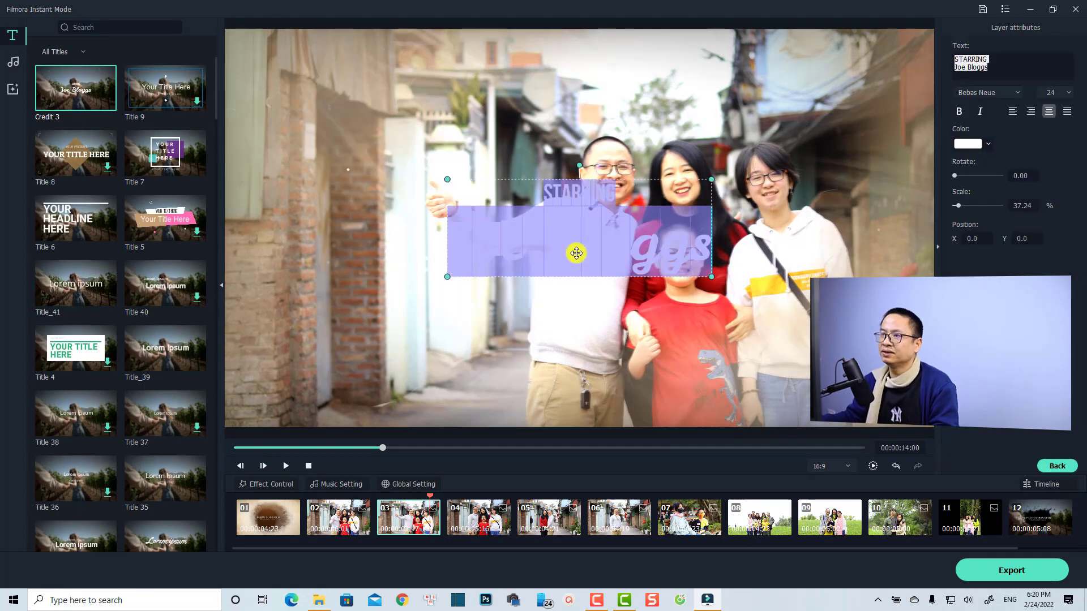
{"action": "key", "text": "ctrl+a"}
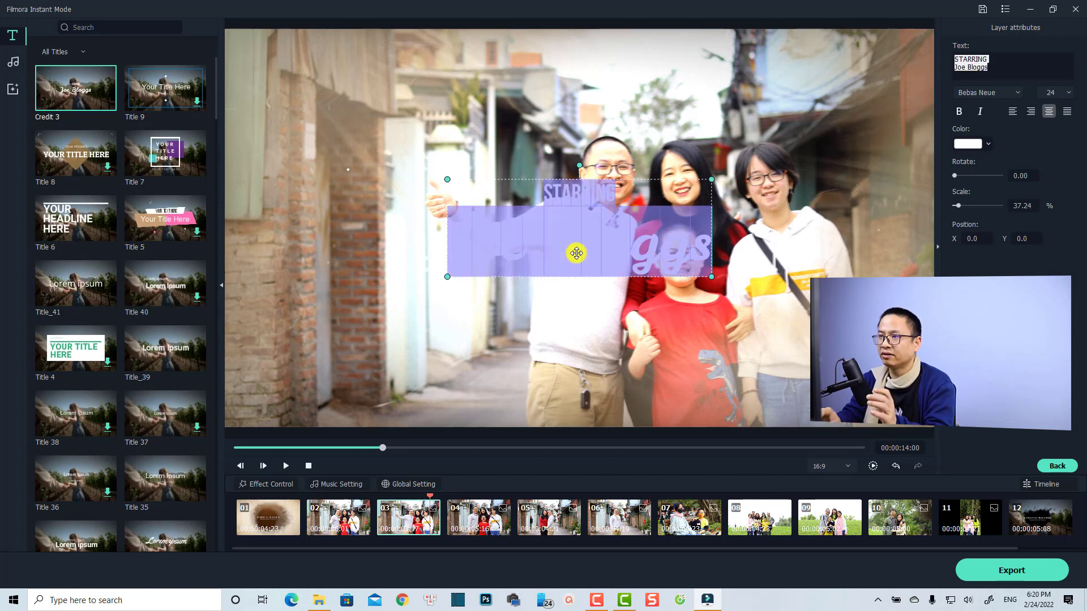
{"action": "type", "text": "M"}
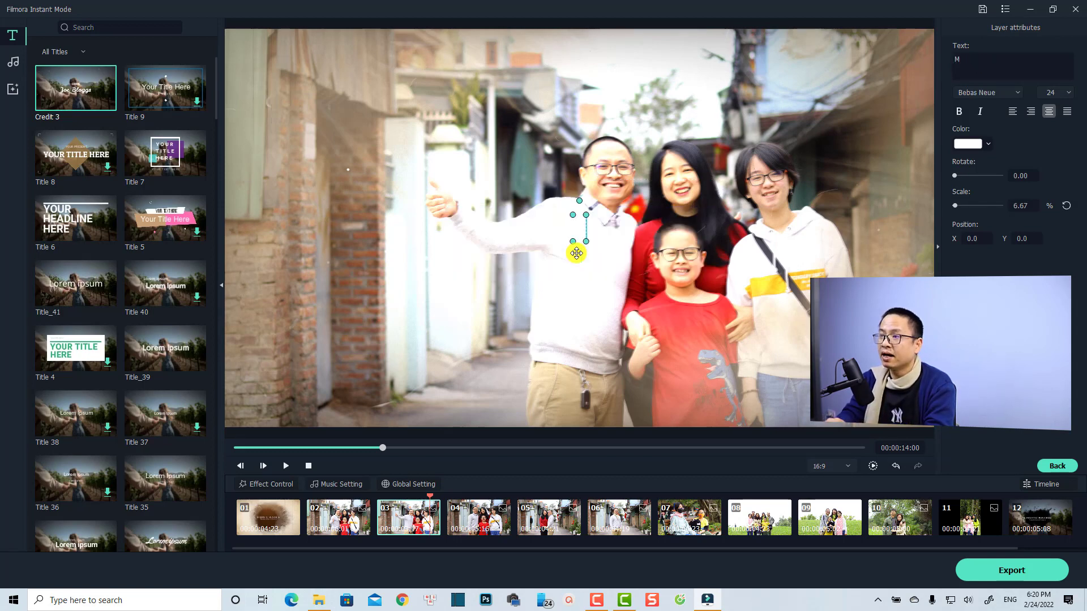
{"action": "type", "text": "y Fa"}
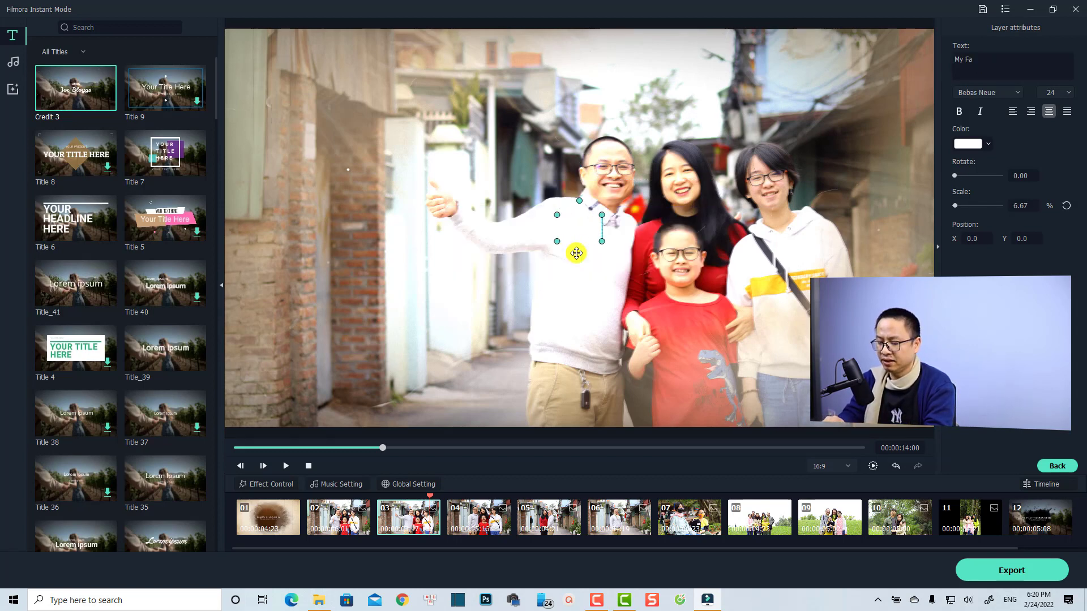
{"action": "type", "text": "mily"}
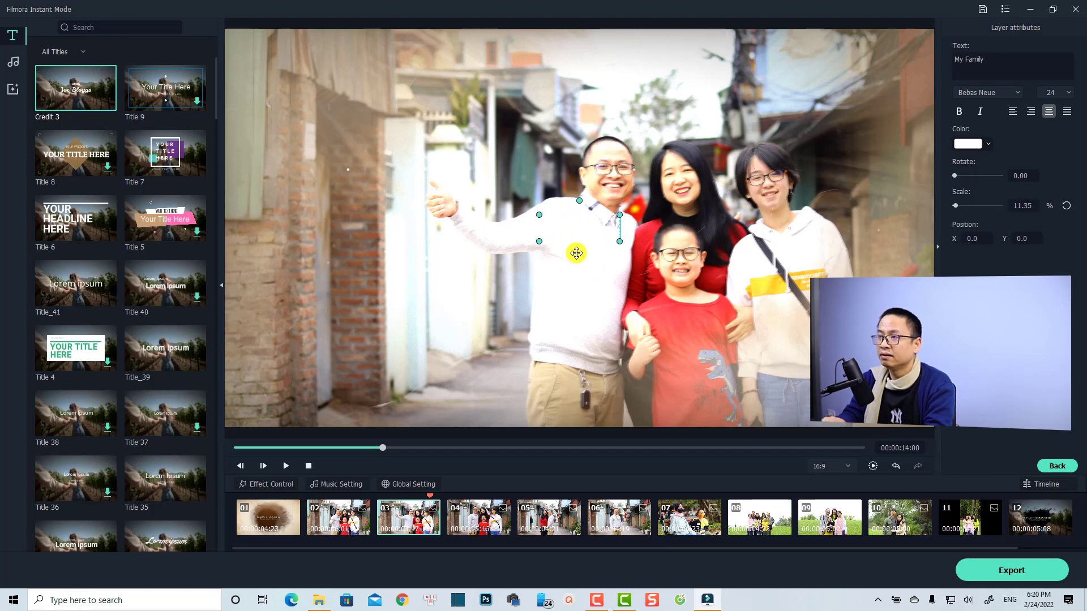
{"action": "type", "text": " Member"}
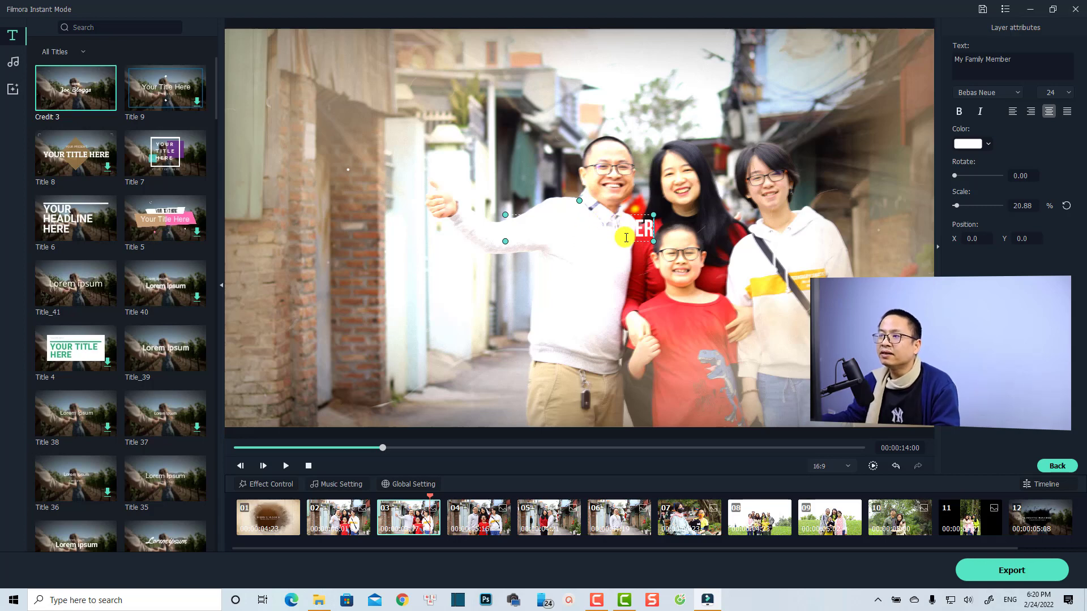
- Color the MY FAMILY MEMBER title text pink
{"action": "left_click_drag", "start_coordinate": [628, 236], "coordinate": [460, 225]}
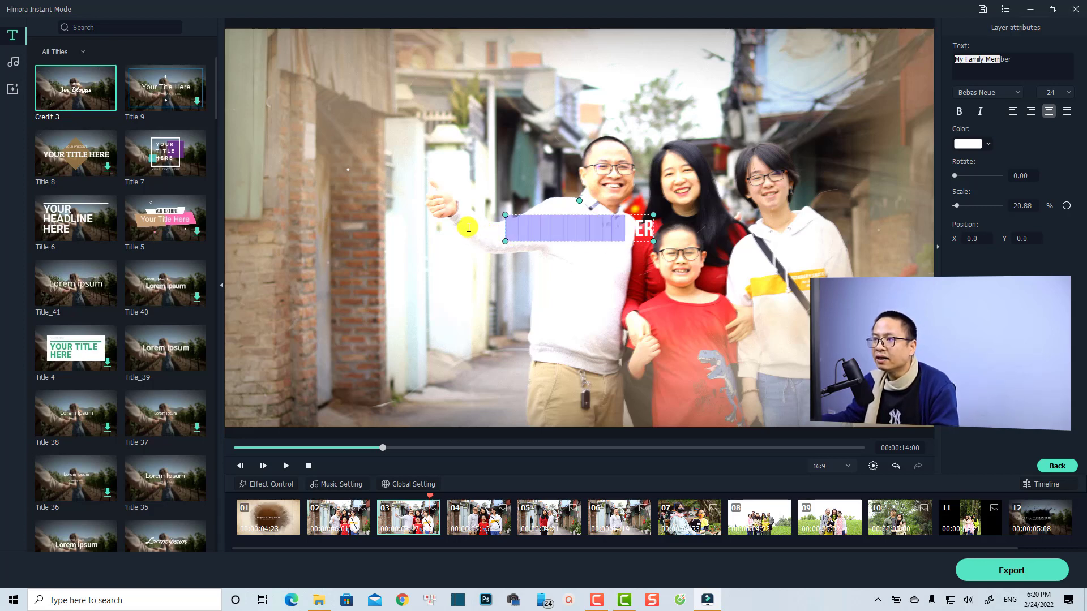
{"action": "left_click", "coordinate": [521, 223]}
{"action": "key", "text": "ctrl+a"}
{"action": "left_click", "coordinate": [988, 144]}
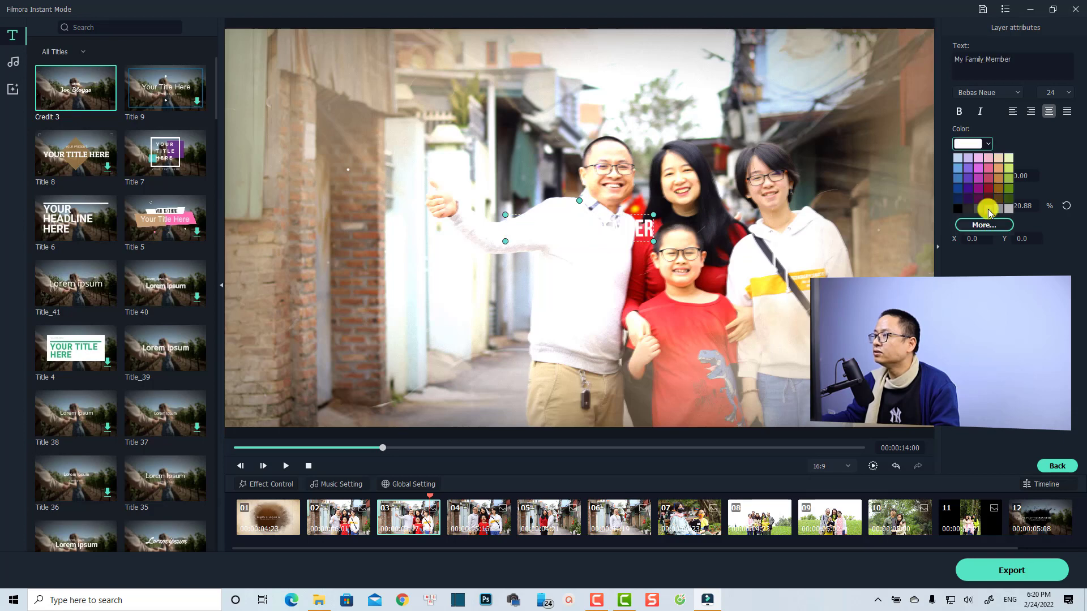
{"action": "left_click", "coordinate": [989, 168]}
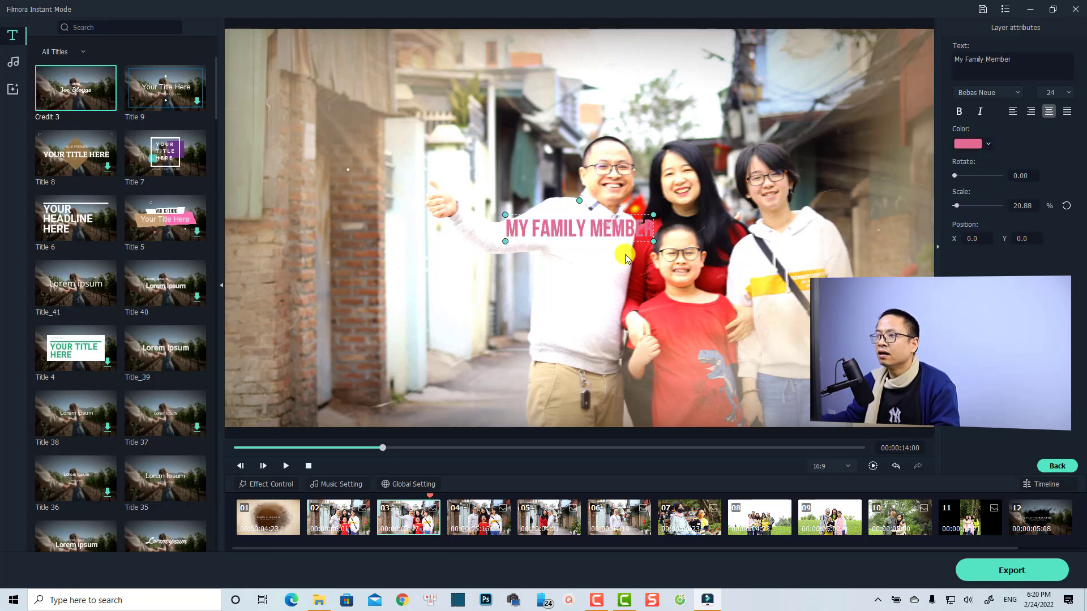
{"action": "mouse_move", "coordinate": [423, 517]}
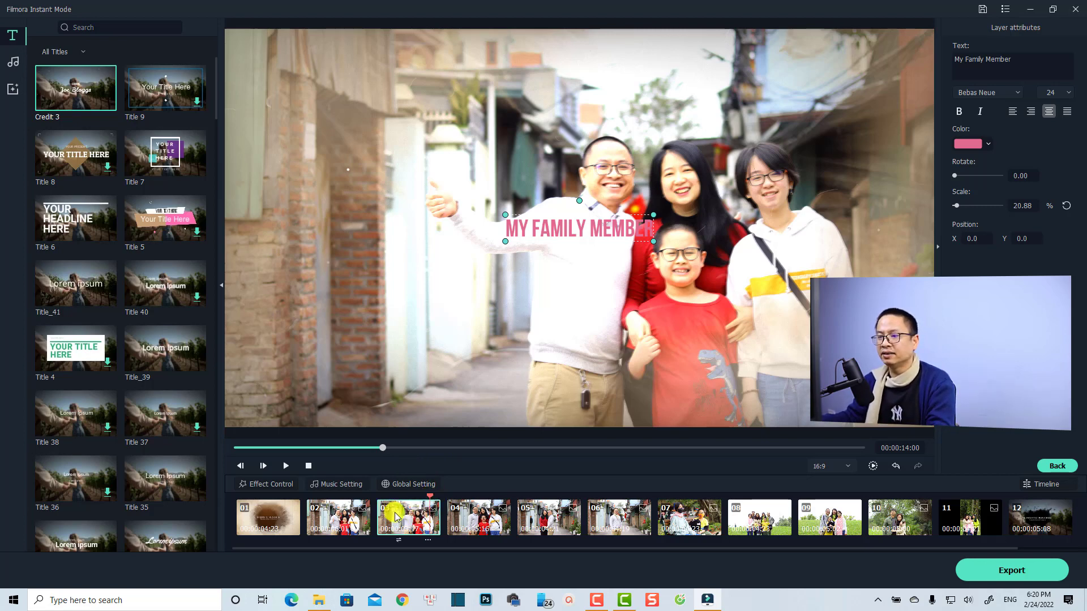
{"action": "left_click", "coordinate": [459, 514]}
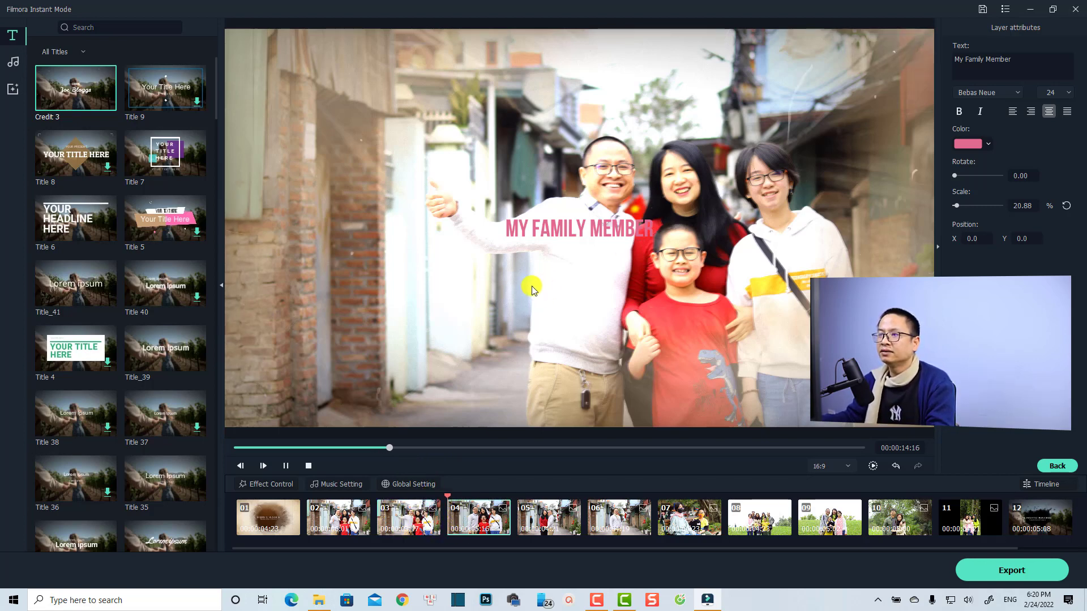
- Switch the left panel from the music tracks to the Cinematic templates list
{"action": "left_click", "coordinate": [12, 61]}
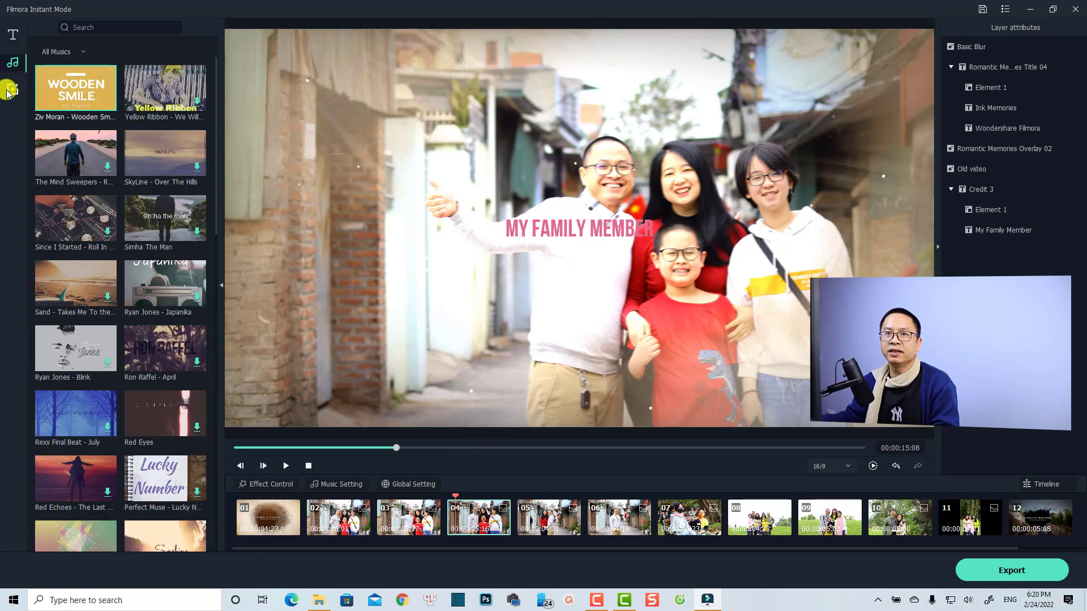
{"action": "left_click", "coordinate": [9, 91]}
{"action": "mouse_move", "coordinate": [141, 262]}
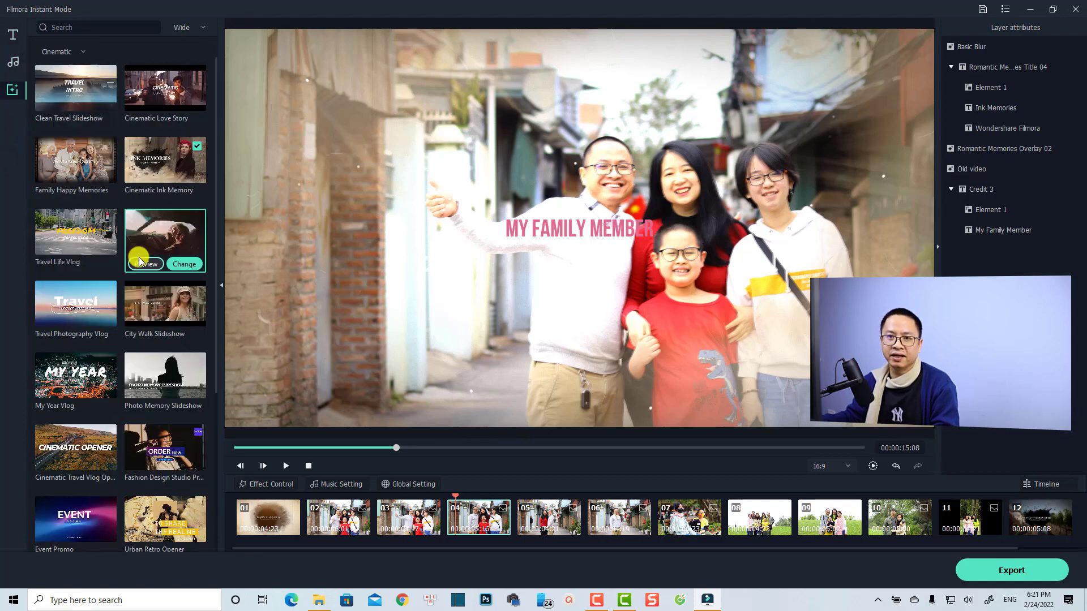
{"action": "mouse_move", "coordinate": [487, 511]}
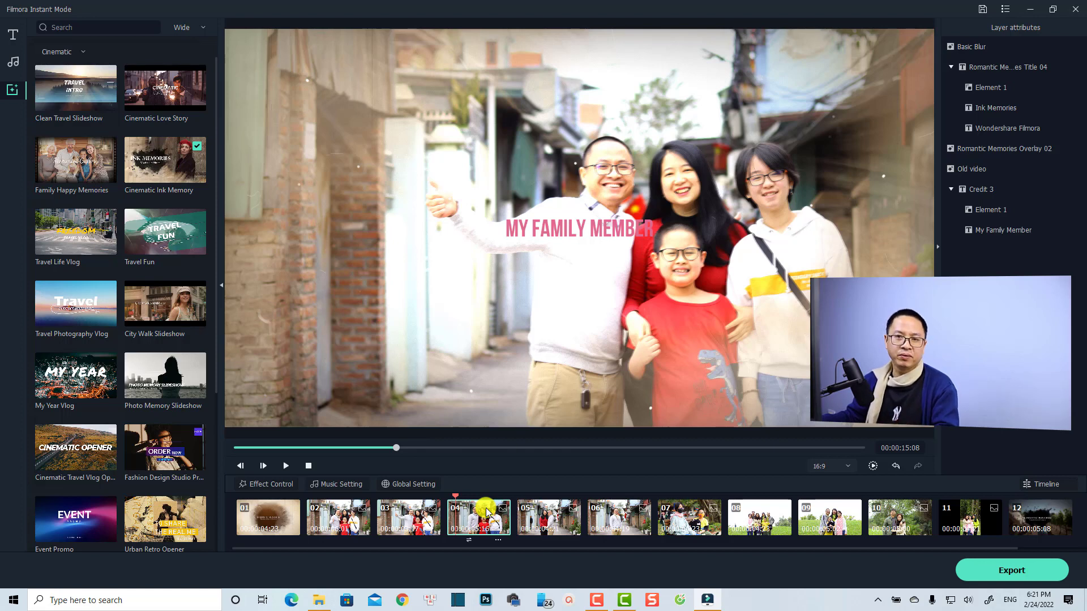
- Save the slideshow project as 'Family time'
{"action": "left_click", "coordinate": [984, 9]}
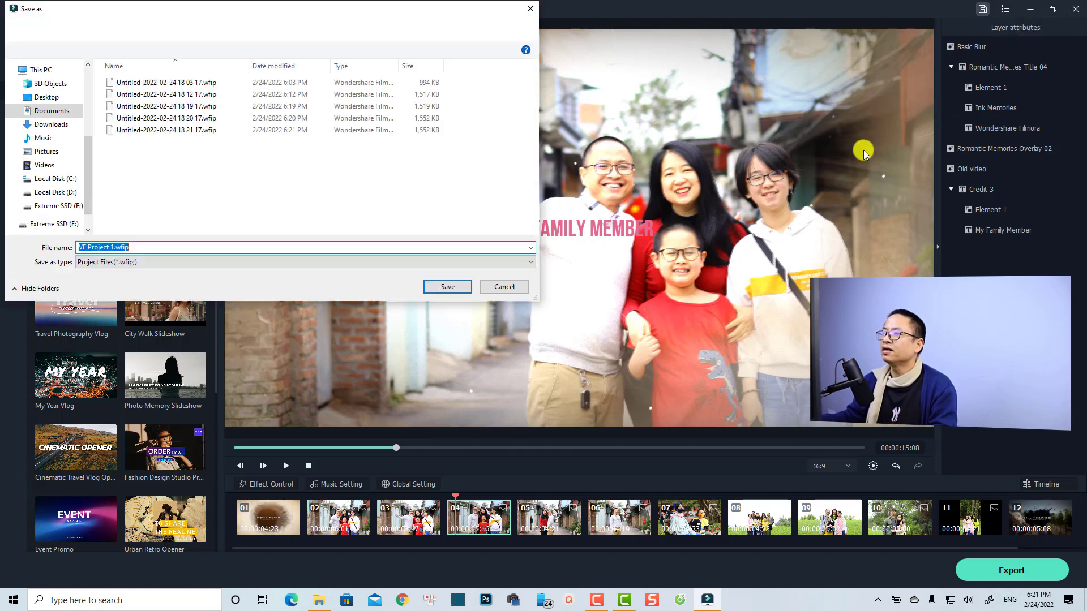
{"action": "type", "text": "Family time"}
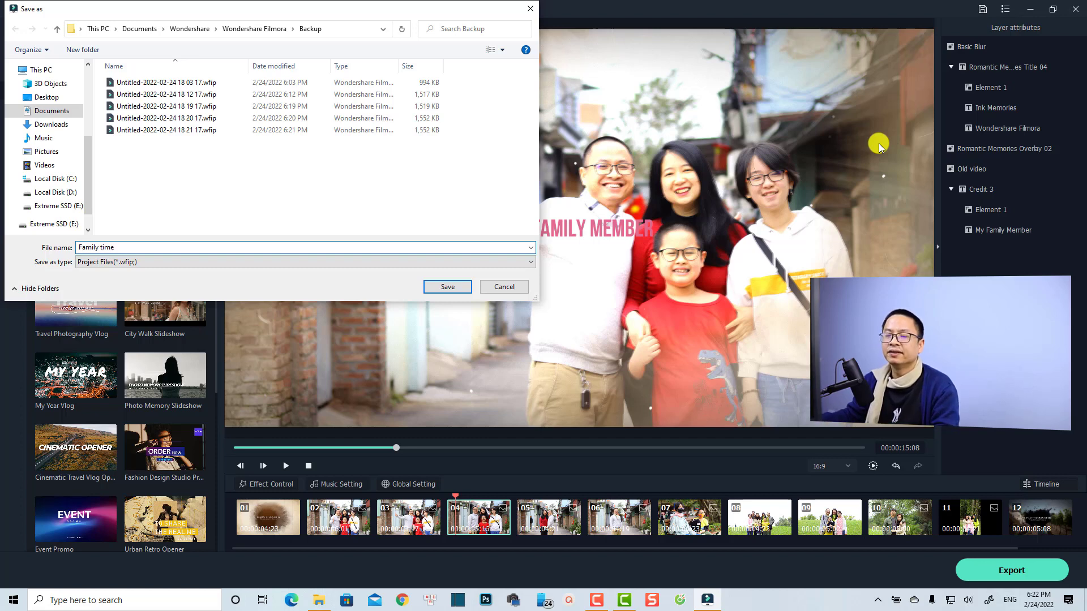
{"action": "left_click", "coordinate": [447, 287]}
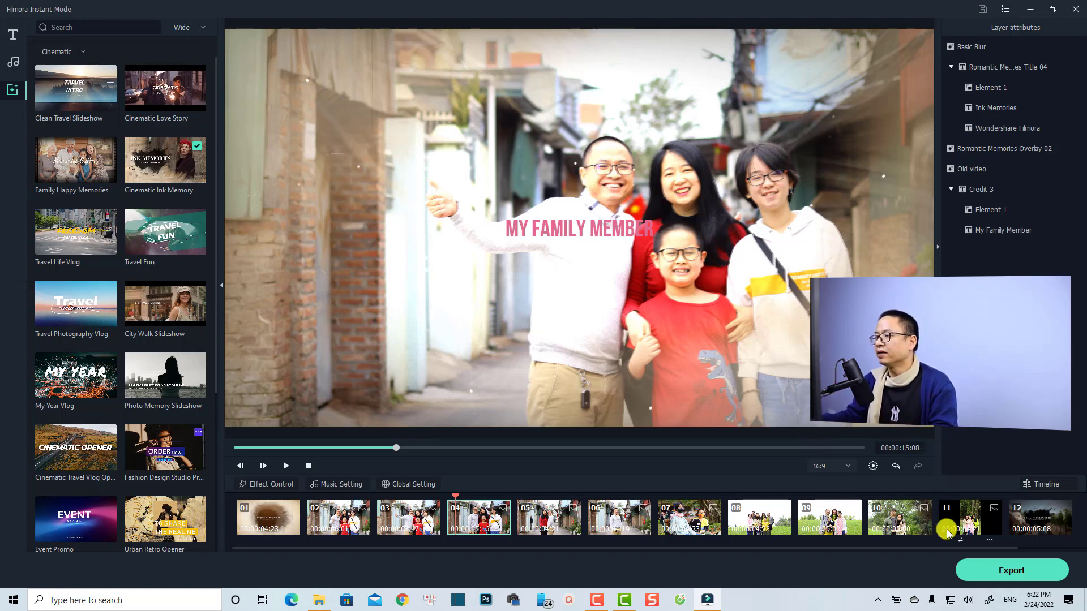
- Open the Export dialog for an MP4 named 'Family time' at 1920x1080, 25 fps
{"action": "left_click", "coordinate": [1007, 572]}
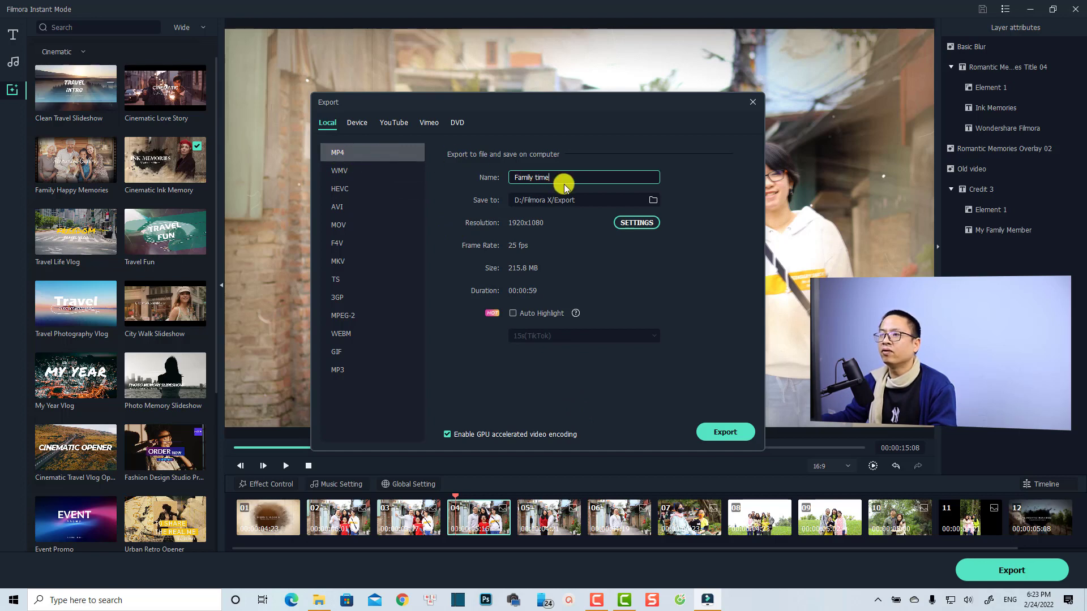
- Set the export video bit rate to 30000 kbps and start exporting Family time.mp4
{"action": "left_click", "coordinate": [629, 223]}
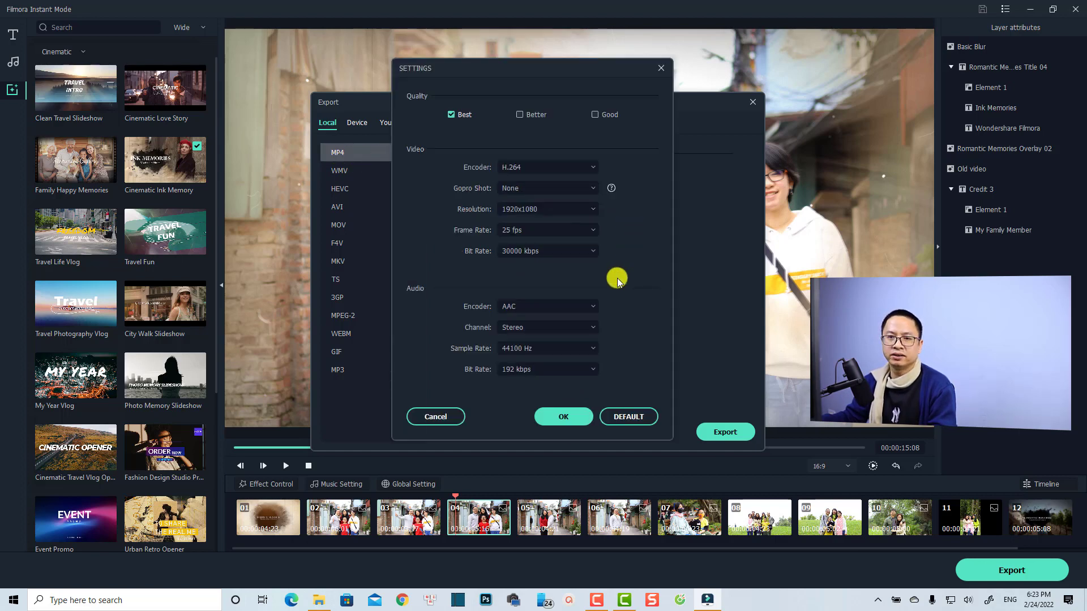
{"action": "left_click", "coordinate": [551, 250]}
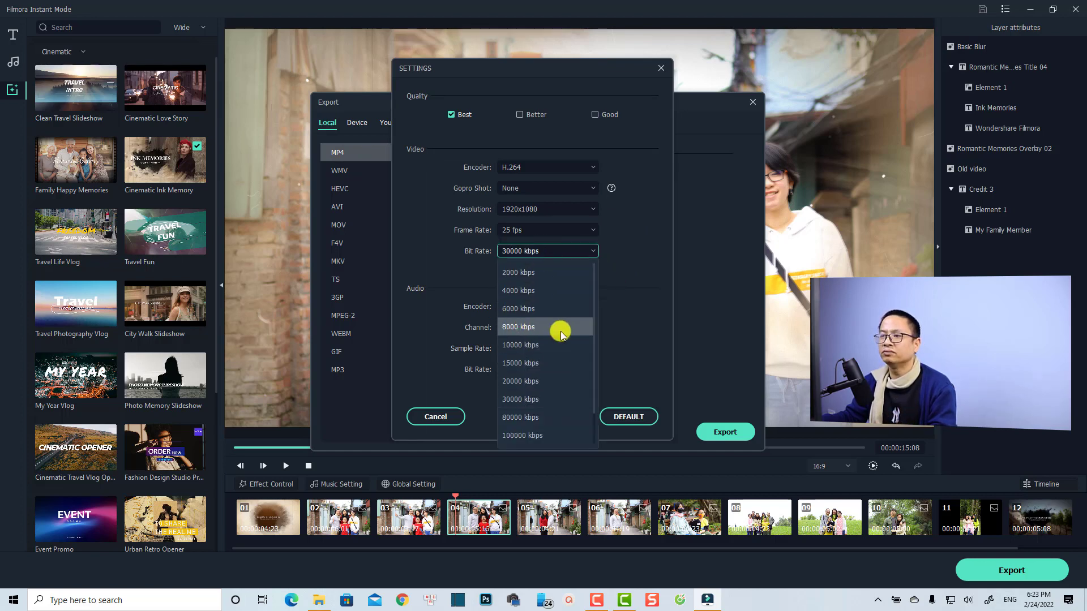
{"action": "left_click", "coordinate": [515, 380]}
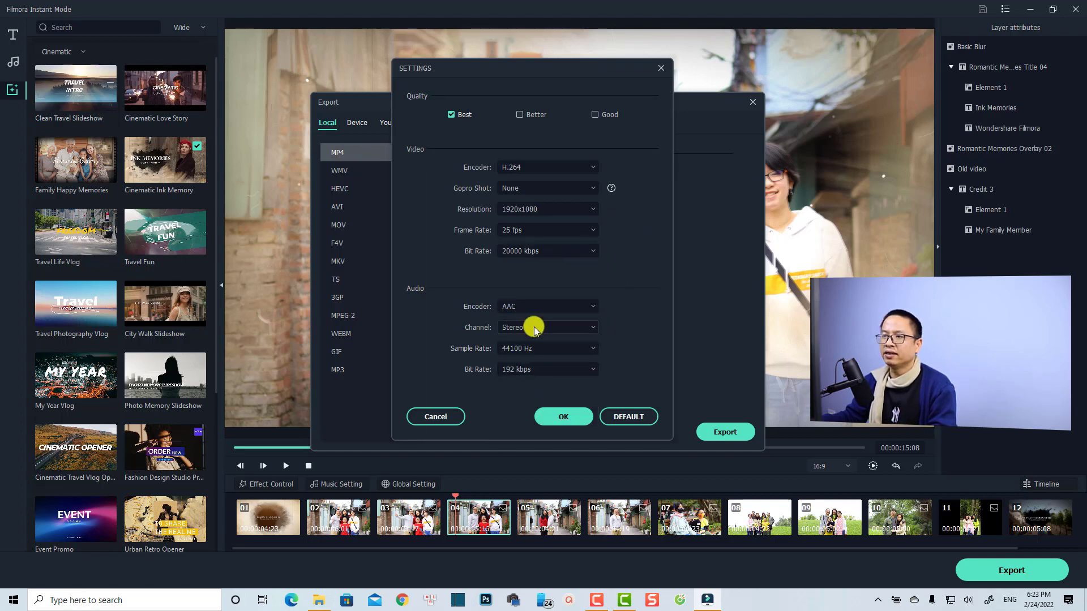
{"action": "left_click", "coordinate": [541, 259]}
{"action": "left_click", "coordinate": [509, 396]}
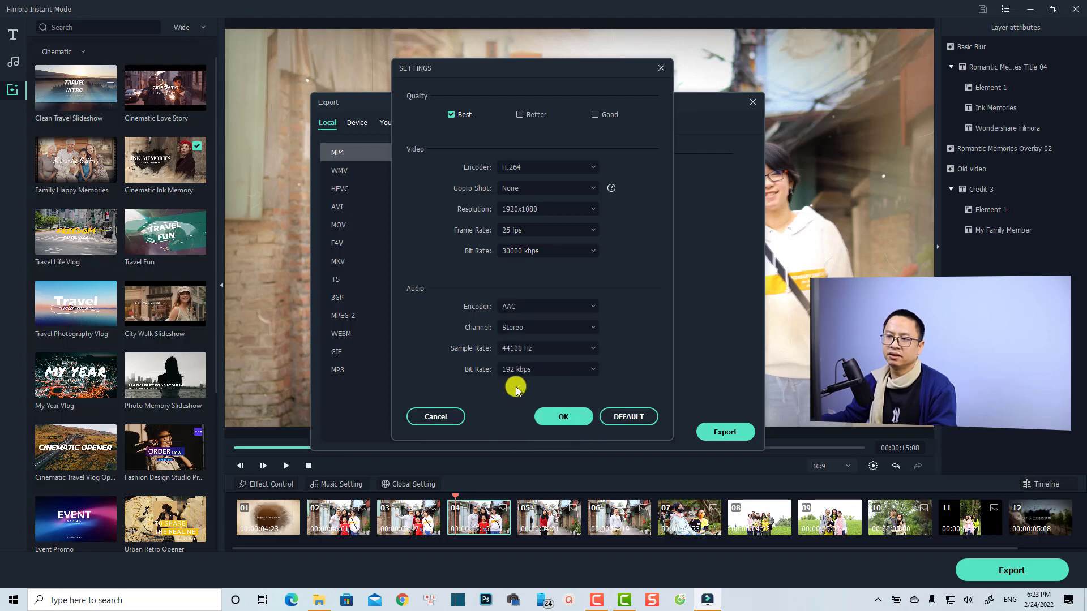
{"action": "left_click", "coordinate": [557, 417]}
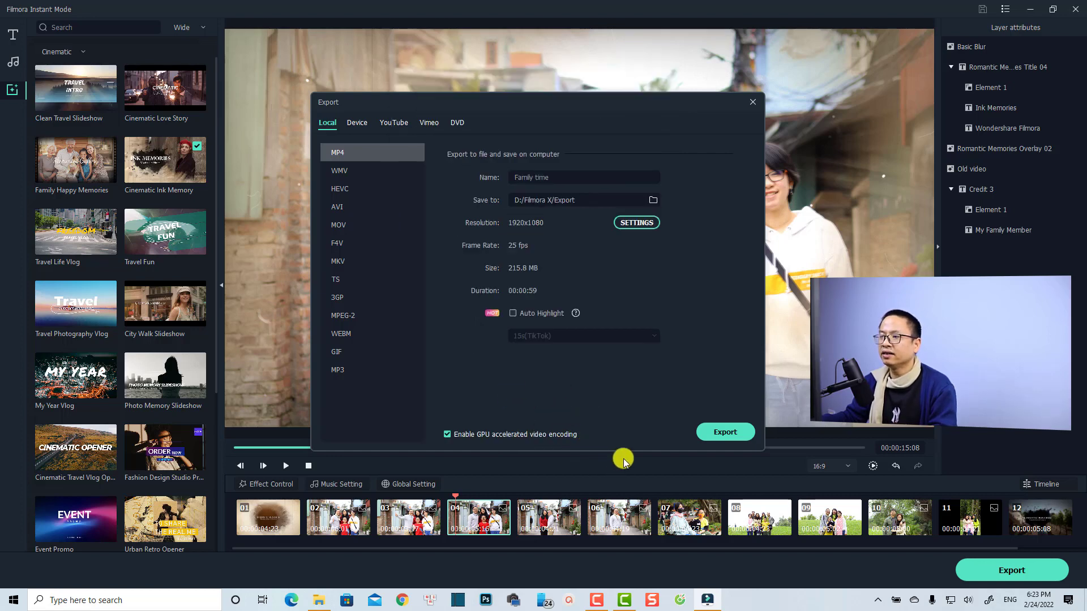
{"action": "left_click", "coordinate": [719, 432]}
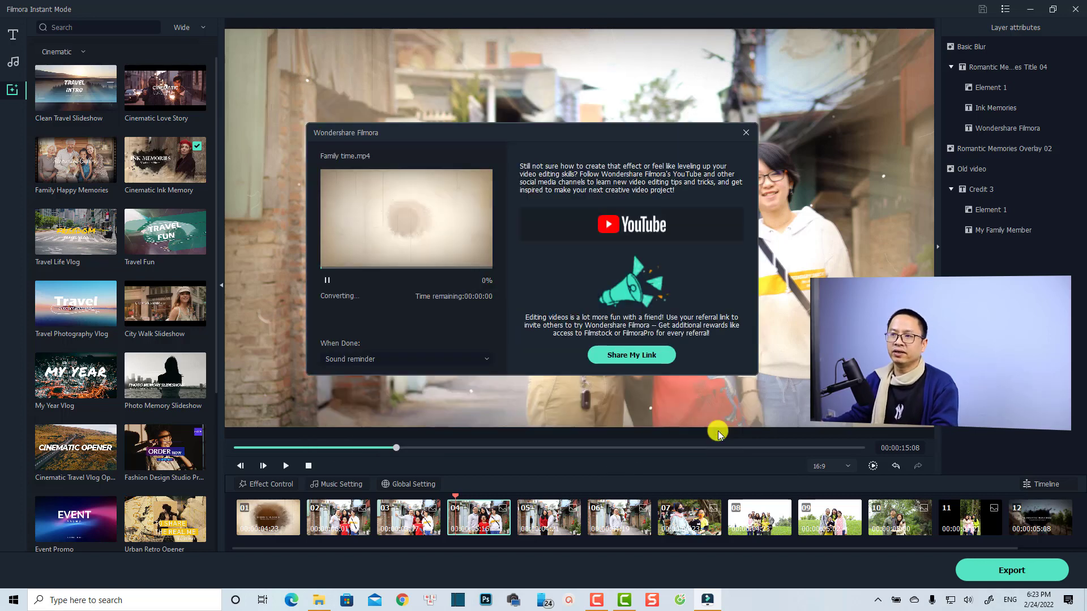